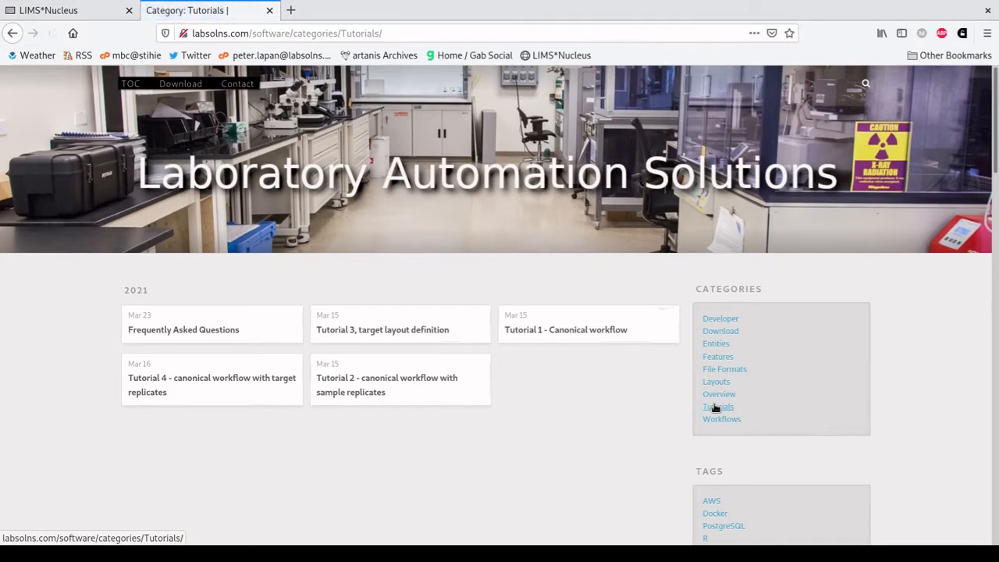
- Open the Tutorial 1 - Canonical workflow page and read its instructions for reformatting a plate set
left_click(595, 331)
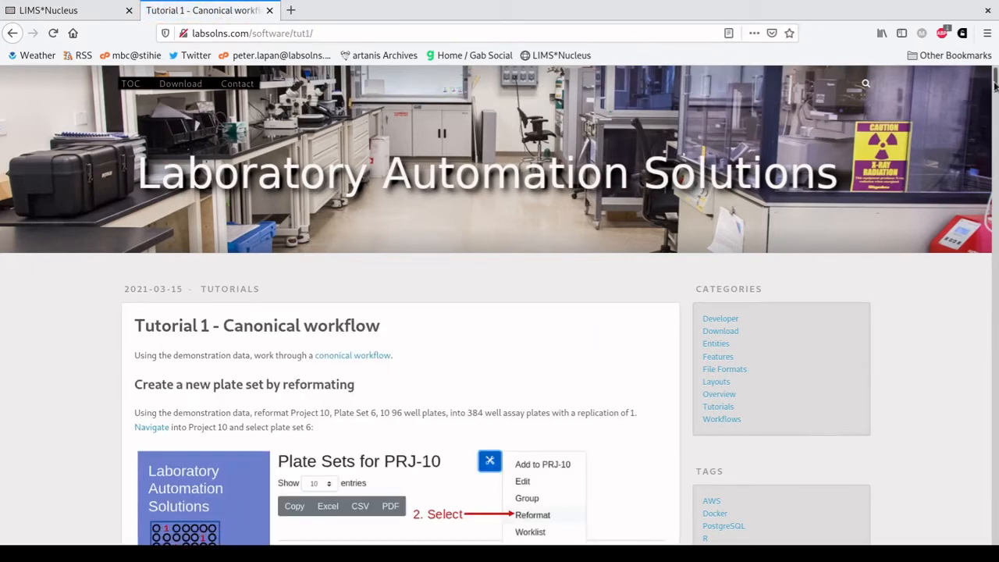
scroll(500, 312, "down", 6)
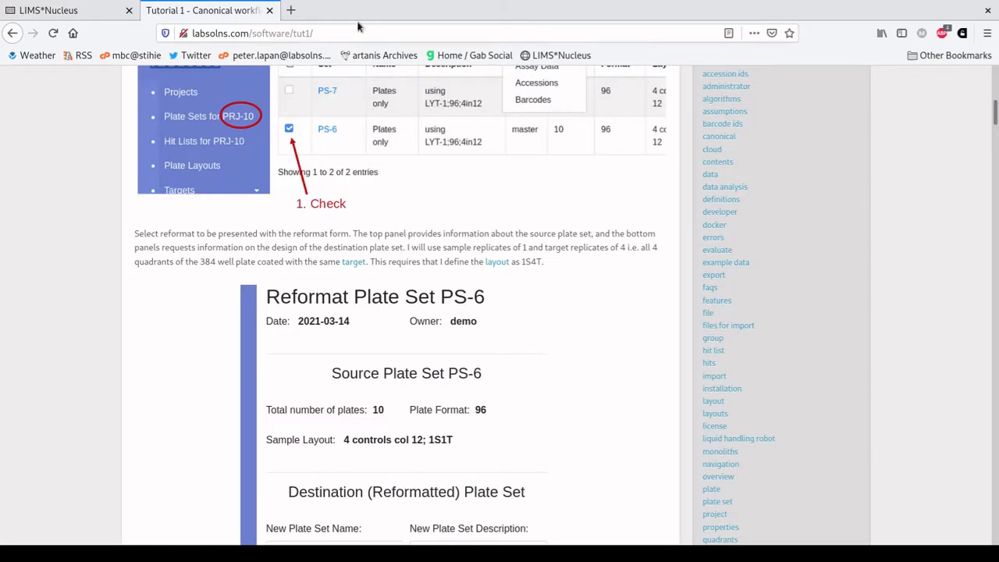
- Switch to LIMS*Nucleus and open the Reformat form for plate set PS-6 of PRJ-10
left_click(38, 11)
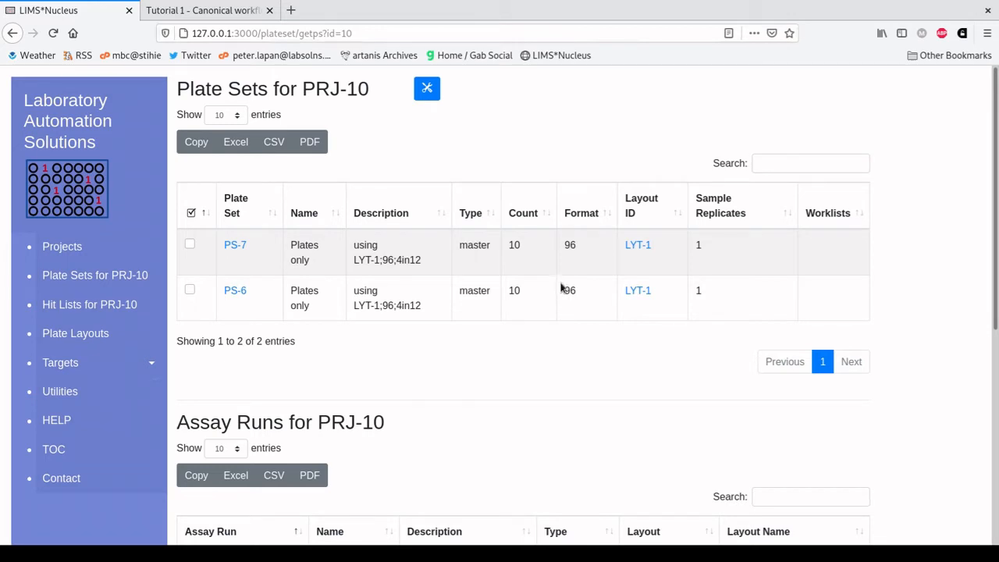
left_click(191, 291)
left_click(427, 90)
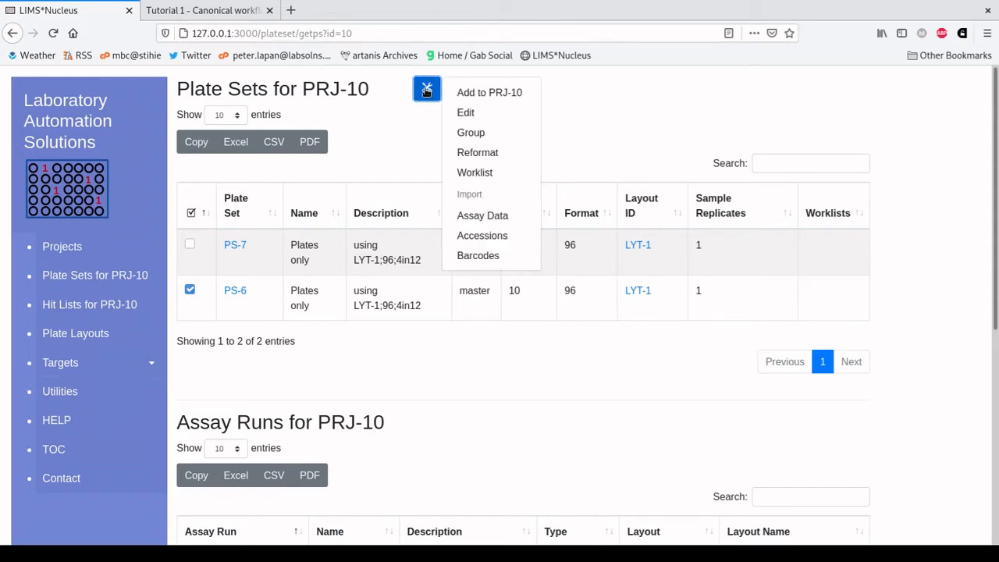
left_click(477, 152)
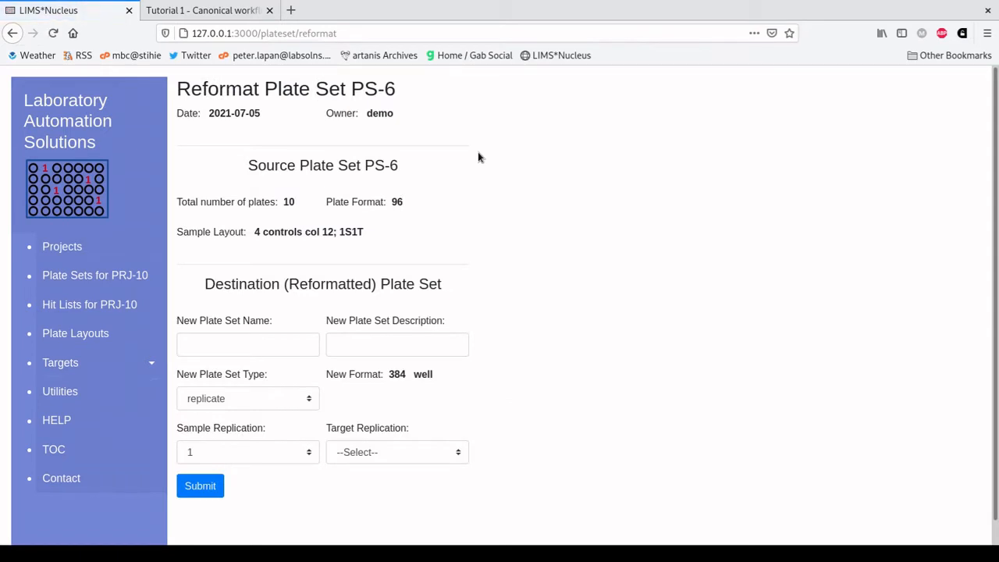
- Enter Tutorial1 as both the name and the description of the new reformatted plate set
left_click(235, 342)
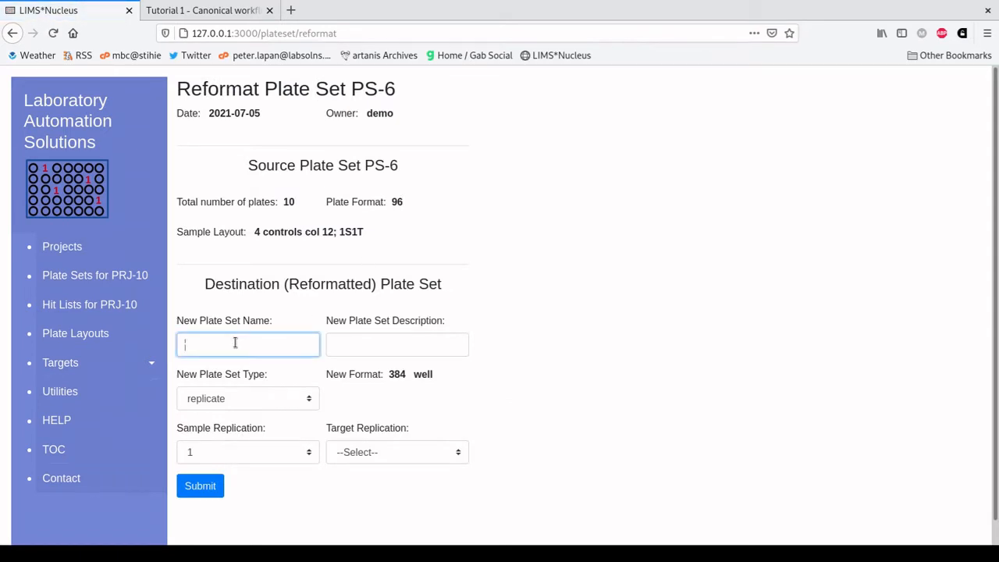
type("Tutorial1")
left_click(354, 345)
type("T")
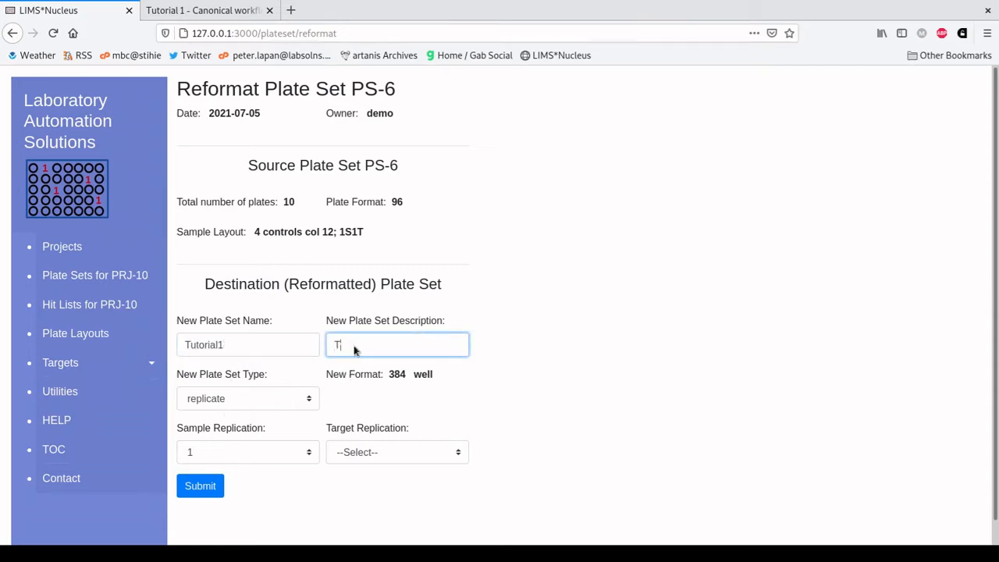
type("utorial1")
key("Tab")
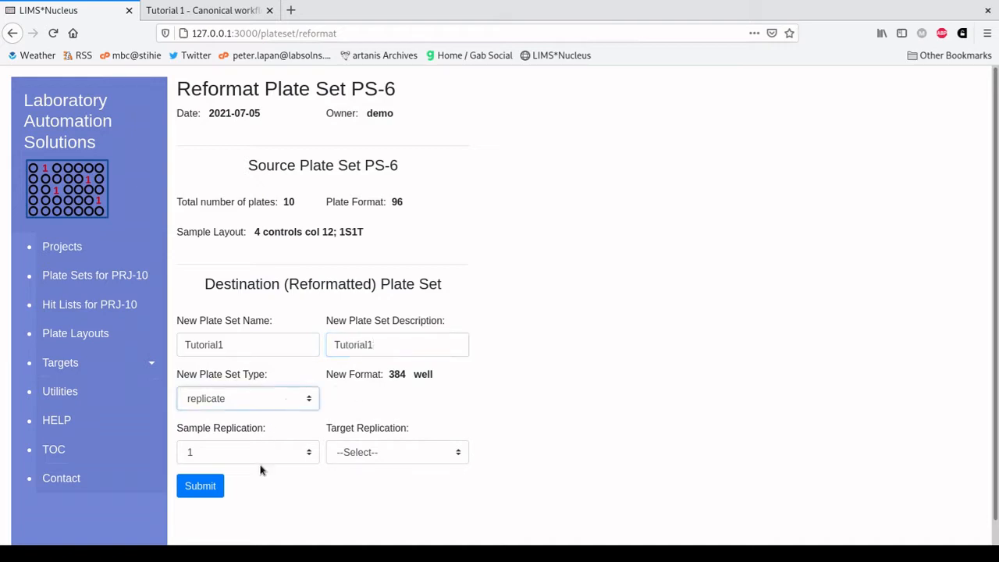
- Set the new plate set's type to assay, its sample replication to 1 and its target replication to 4
key("a")
key("Tab")
key("4")
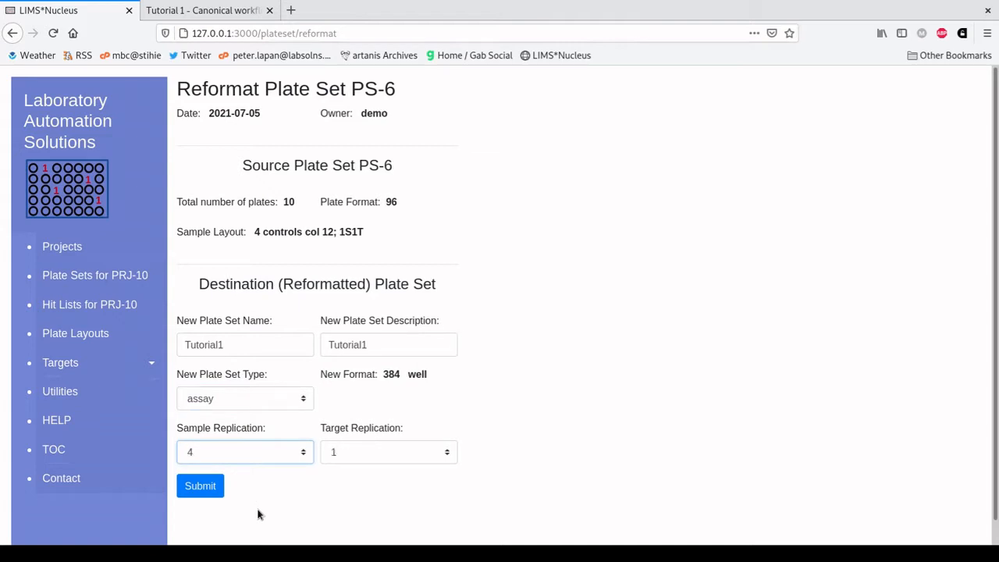
left_click(380, 452)
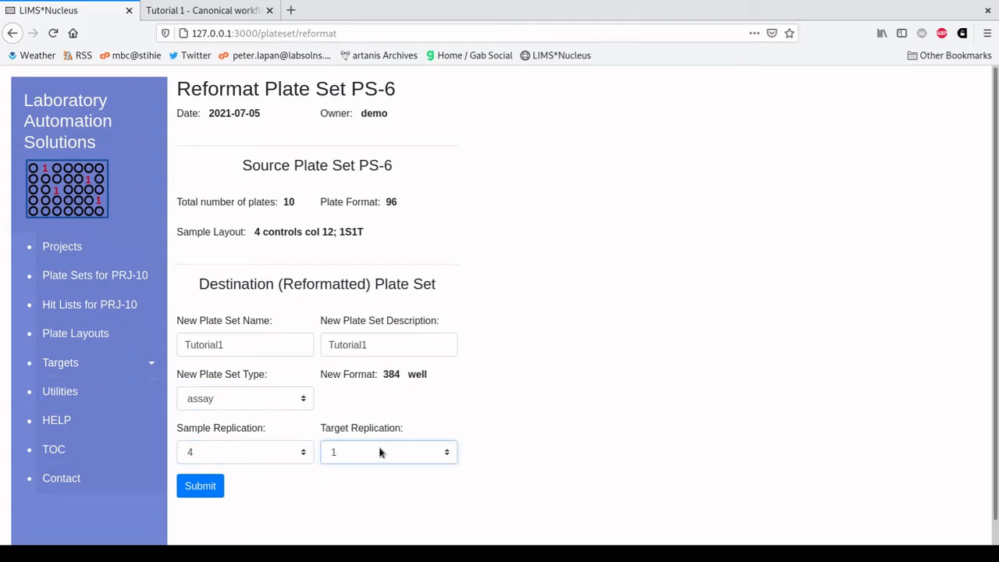
left_click(241, 448)
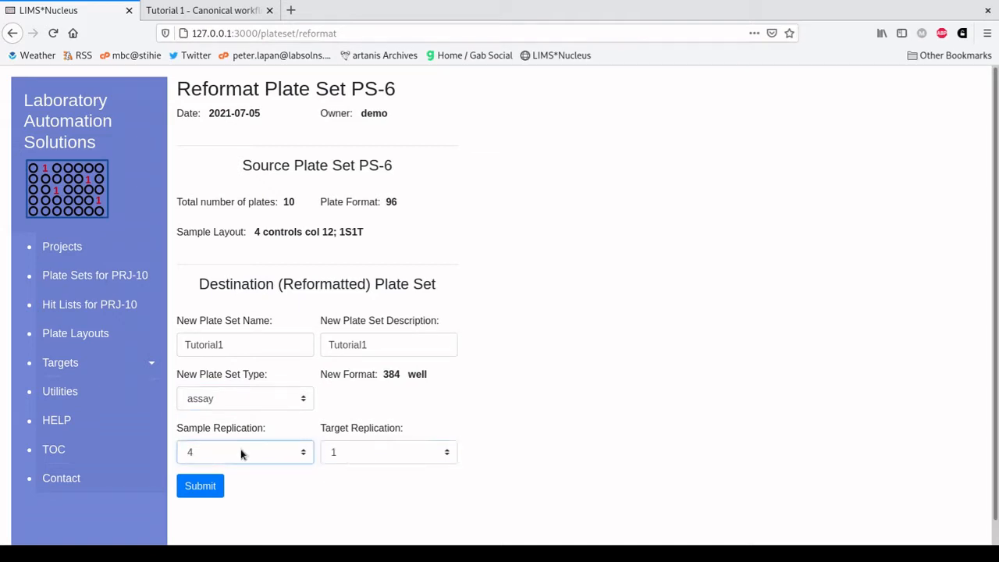
key("1")
left_click(354, 451)
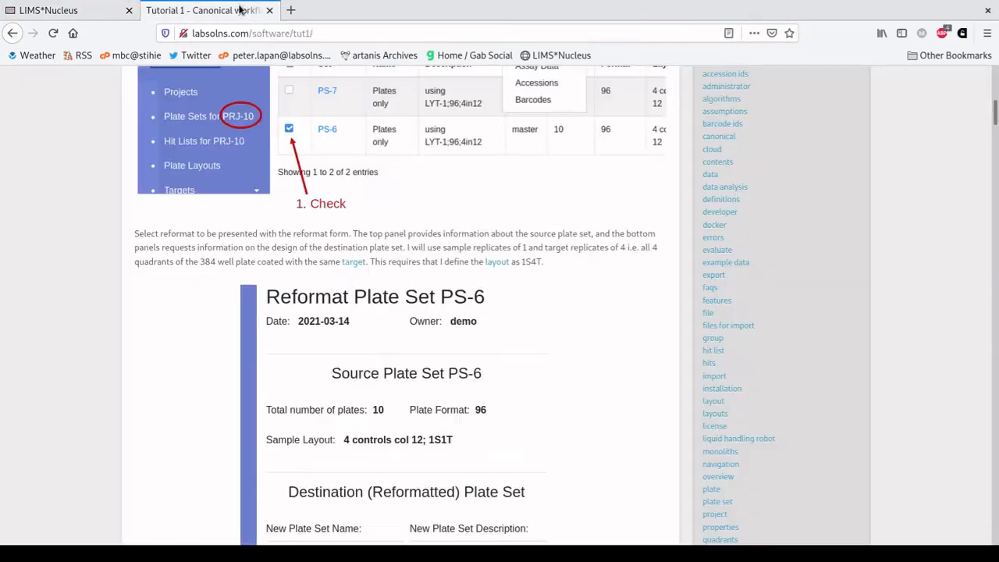
- Check the reformat settings in the online Tutorial 1 and open the Replication article under the replication tag
left_click(242, 10)
left_click_drag(994, 112, 994, 133)
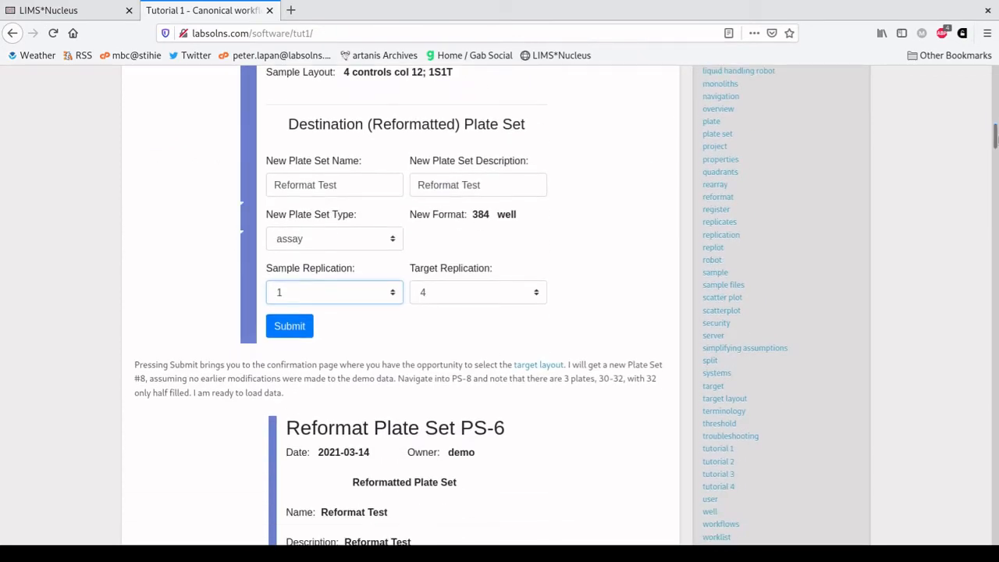
left_click(707, 236)
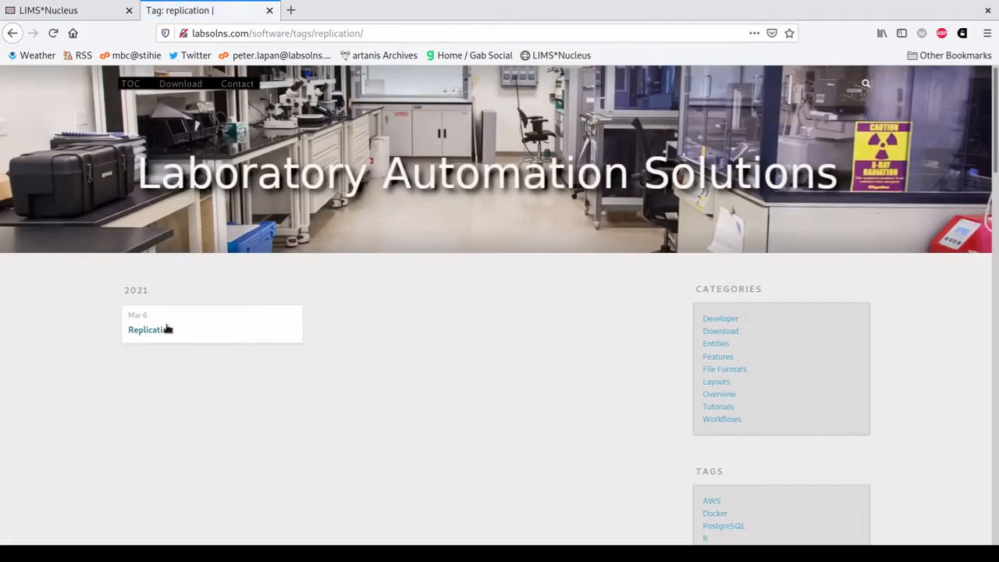
left_click(165, 330)
- Return to LIMS*Nucleus, submit the PS-6 reformat and confirm it with the DefaultQuadruplicates target layout
left_click(69, 9)
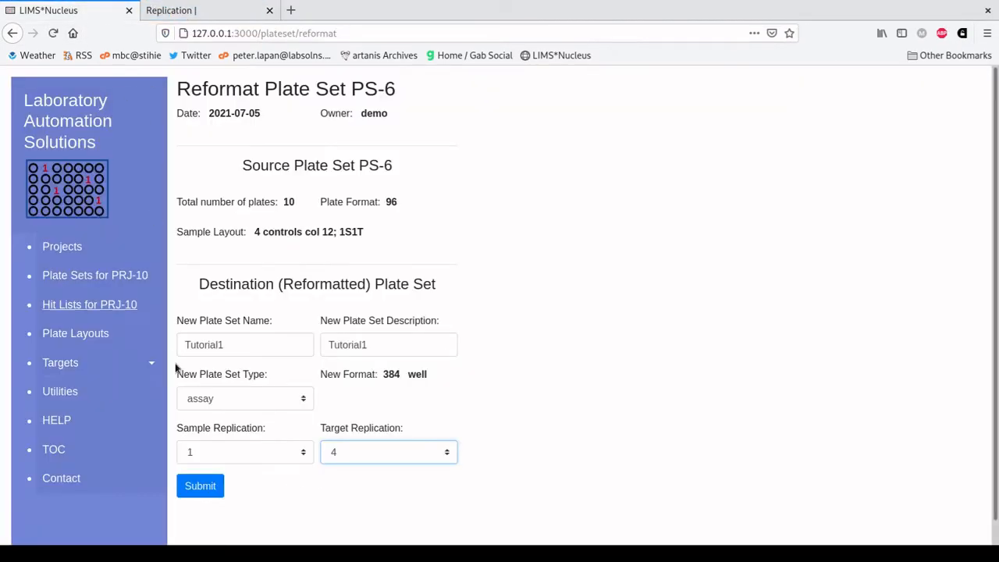
left_click(199, 485)
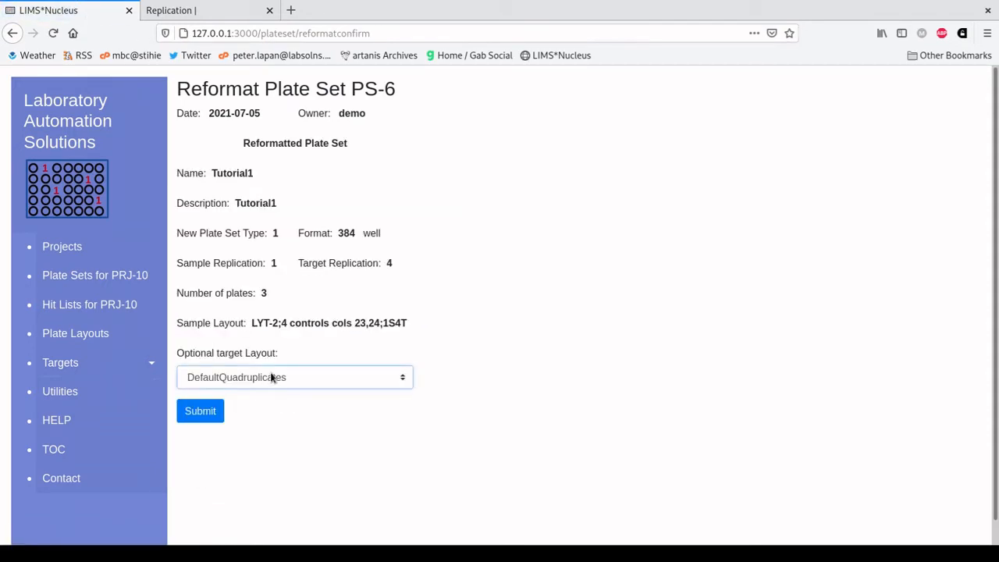
left_click(198, 414)
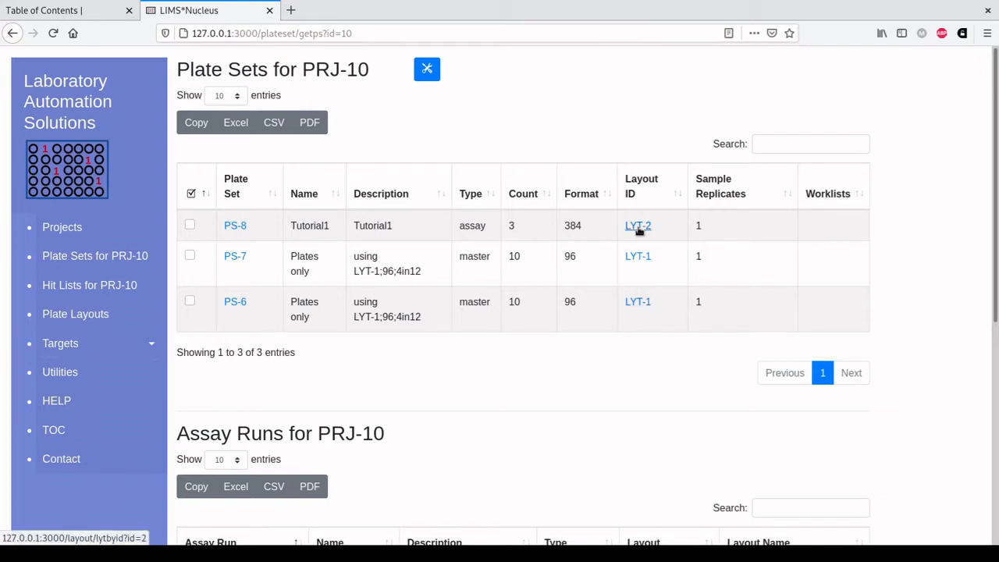
- Examine the source layout LYT-1 and the sample layout and replication plots of destination layout LYT-2
left_click(636, 304)
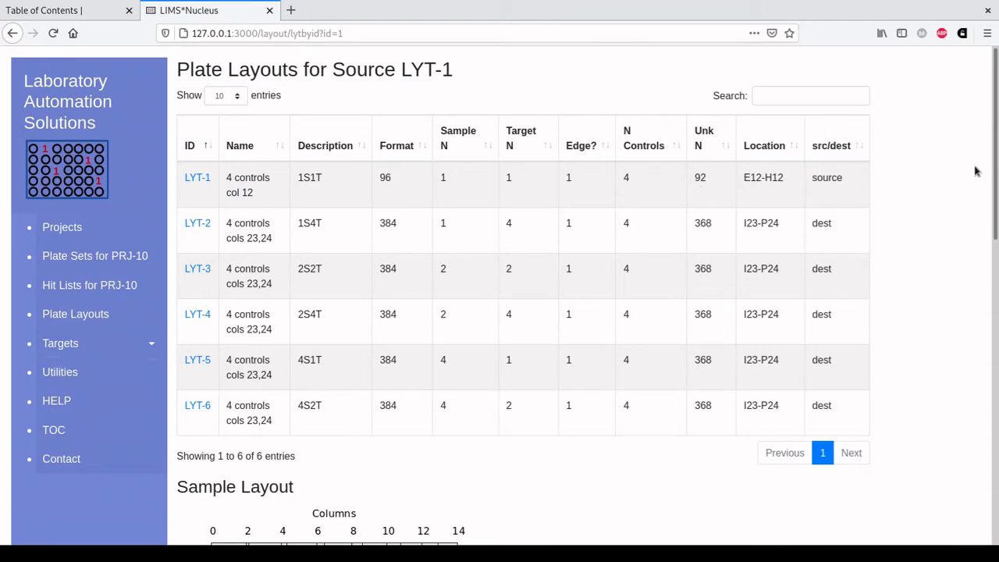
left_click_drag(996, 171, 980, 142)
left_click(199, 224)
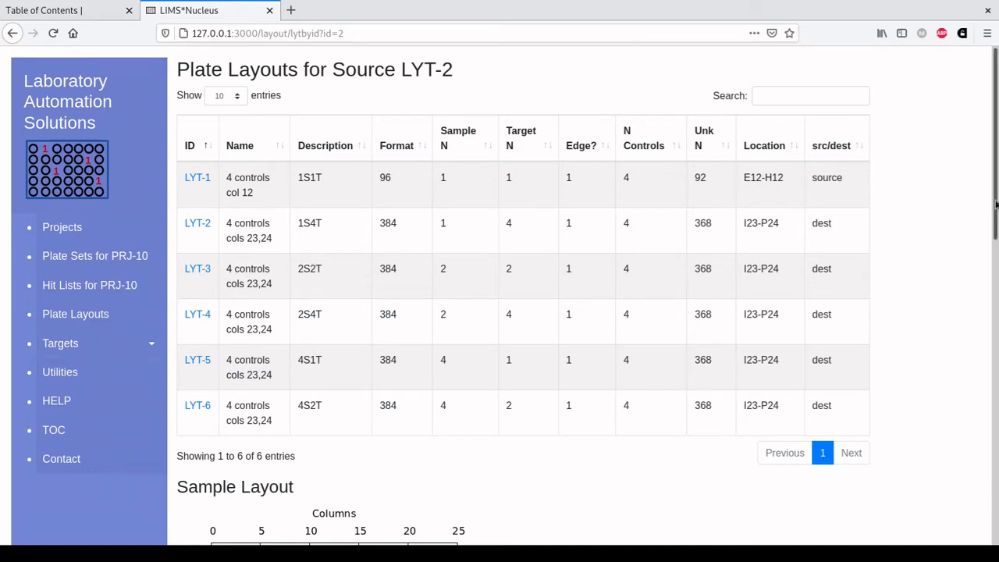
left_click_drag(996, 204, 995, 342)
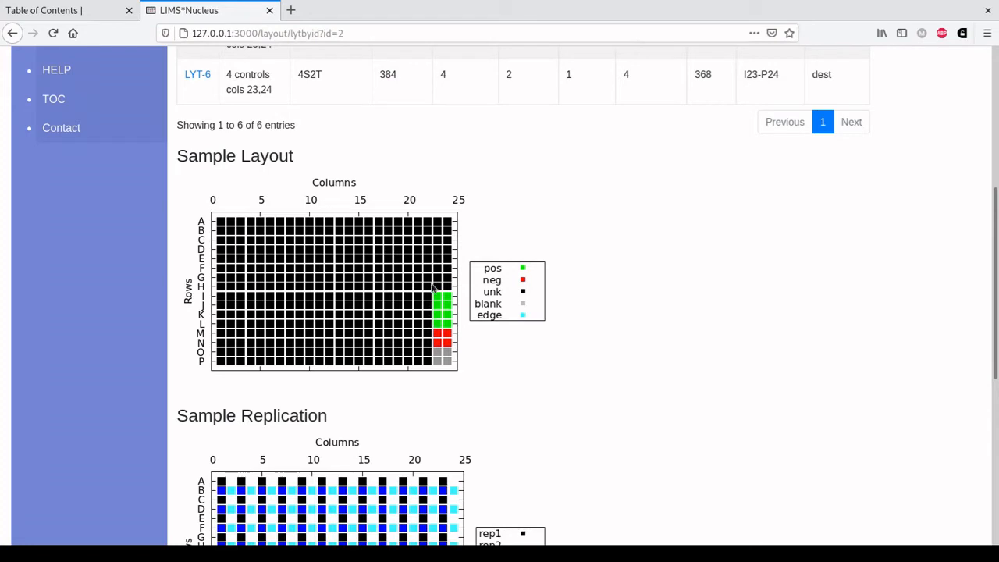
key("alt+Left")
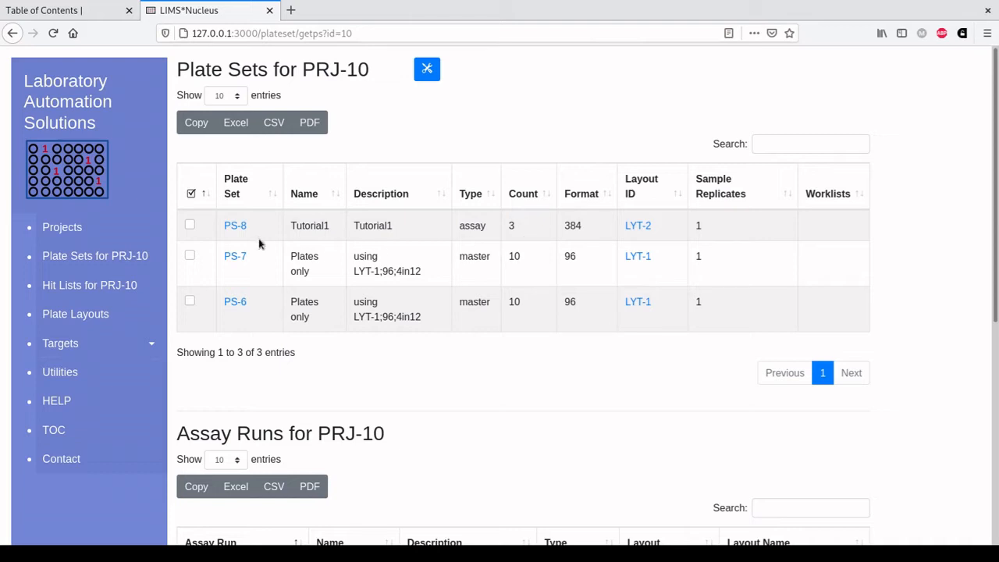
- Open the plates of plate set PS-8 and inspect the wells of PLT-31 and PLT-32
left_click(234, 226)
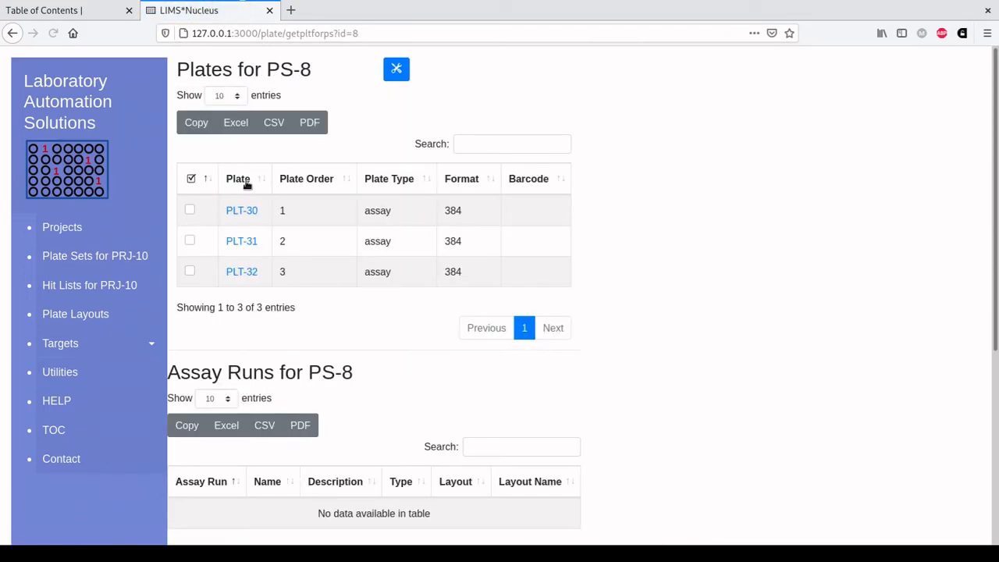
left_click(245, 243)
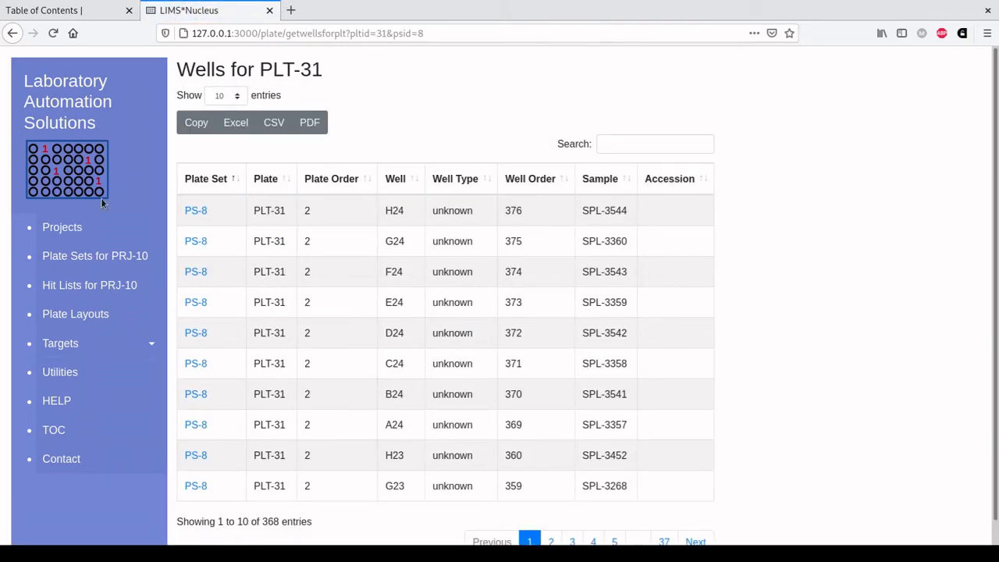
left_click(13, 33)
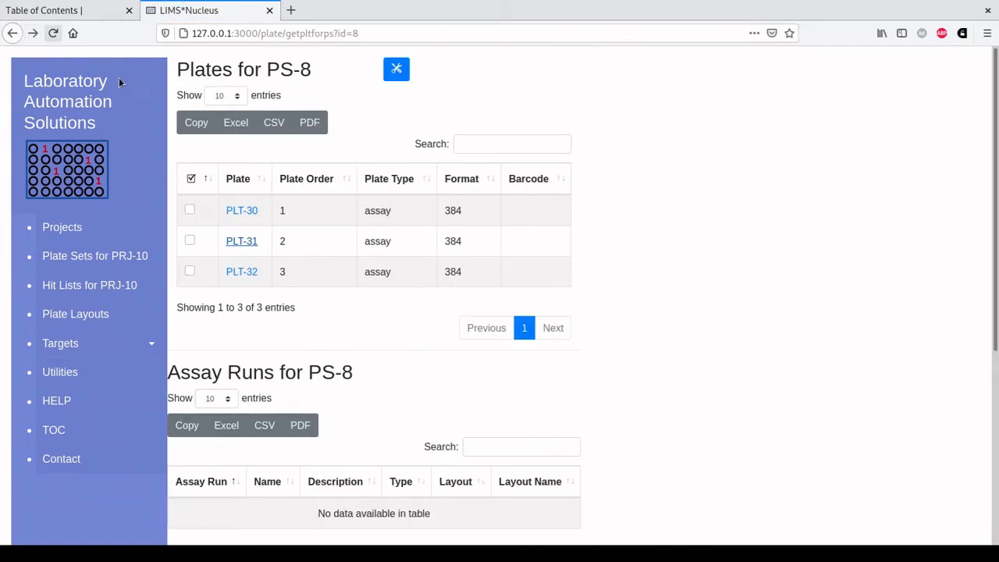
left_click(240, 271)
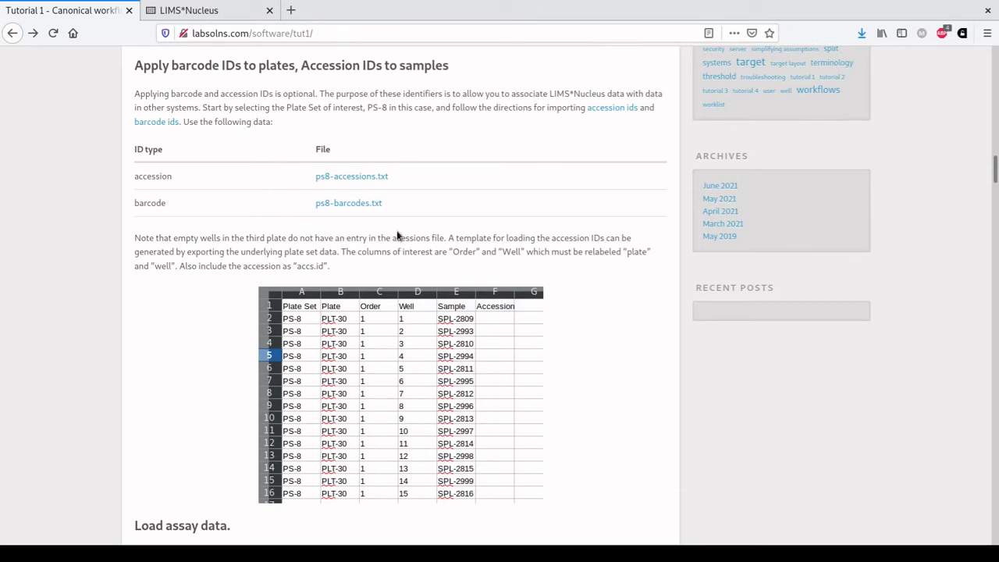
- Open ps8-accessions.txt from Tutorial 1 and examine its header line and its plate and well columns
left_click(340, 179)
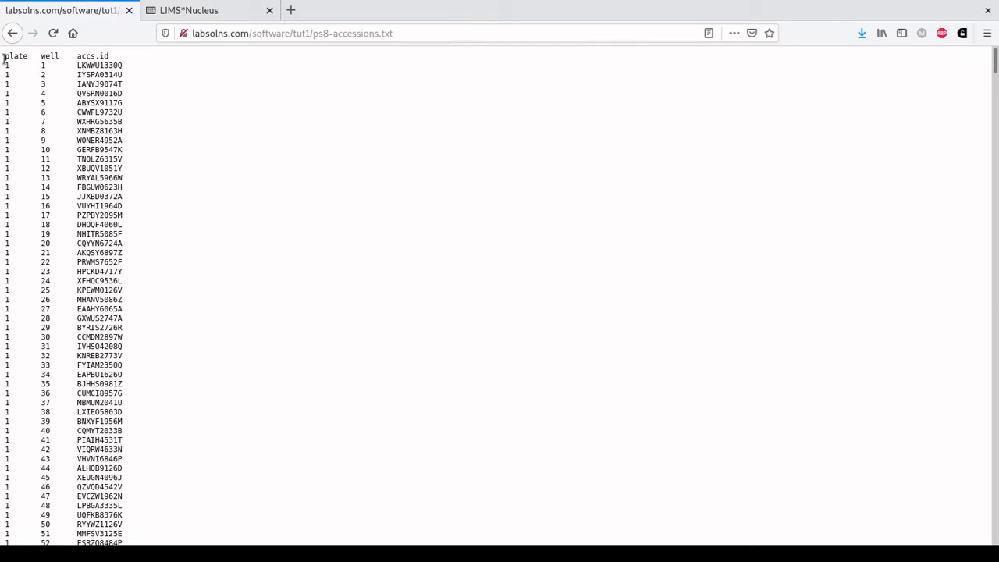
left_click_drag(5, 55, 109, 58)
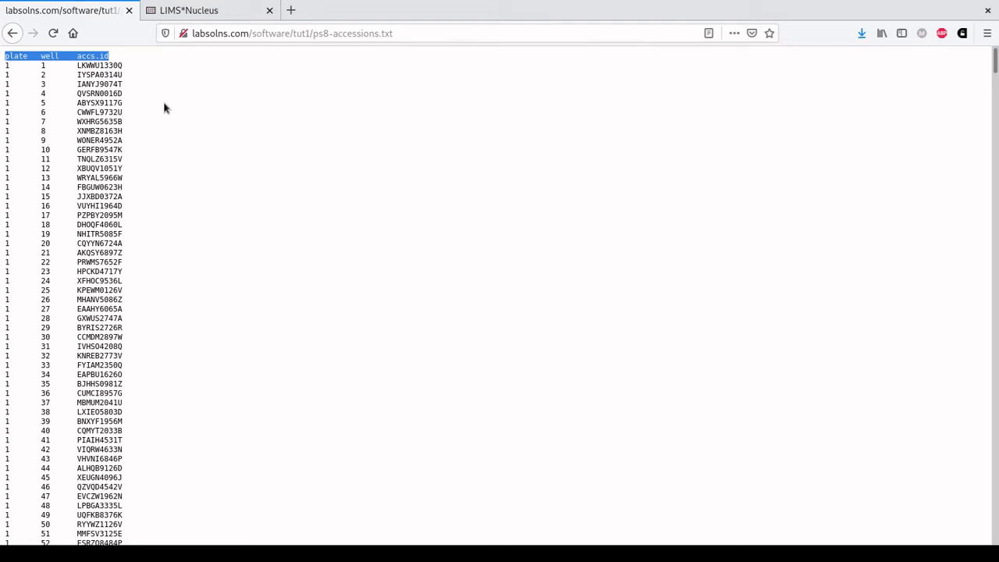
left_click(1, 77)
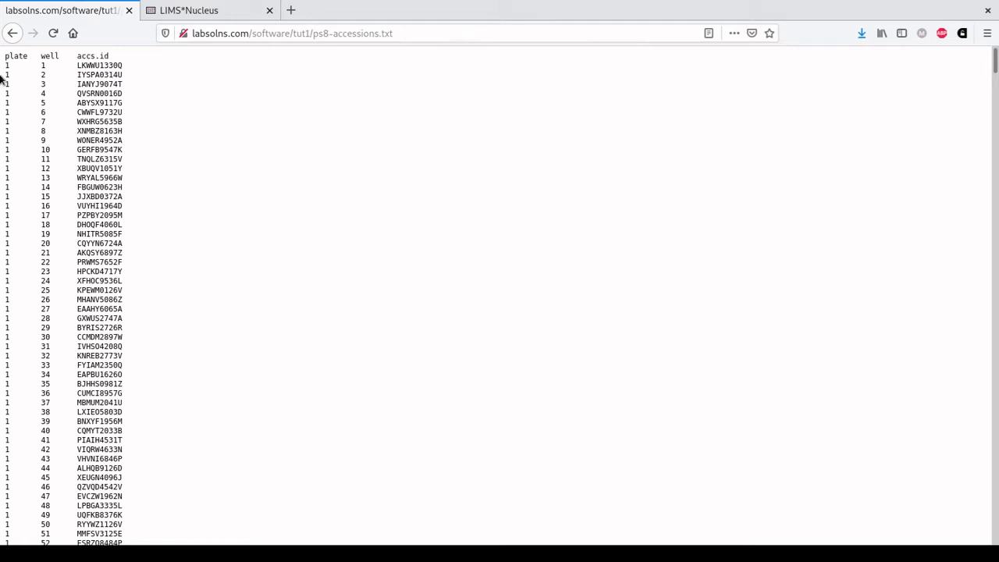
left_click_drag(1, 75, 50, 73)
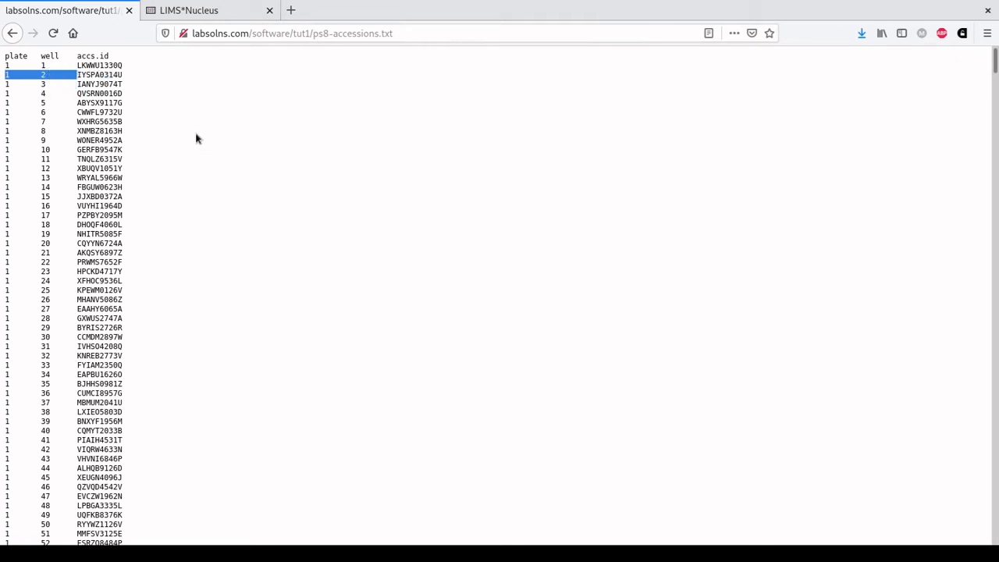
- In LIMS*Nucleus, start an accession import for plate set PS-8 and choose ps8-accessions.txt as the file
left_click(203, 12)
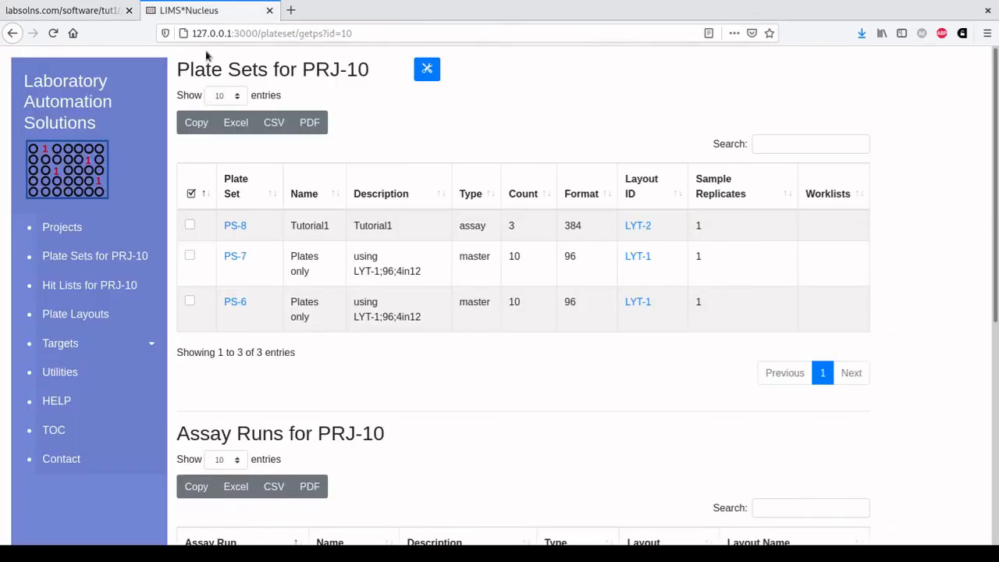
left_click(190, 225)
left_click(426, 68)
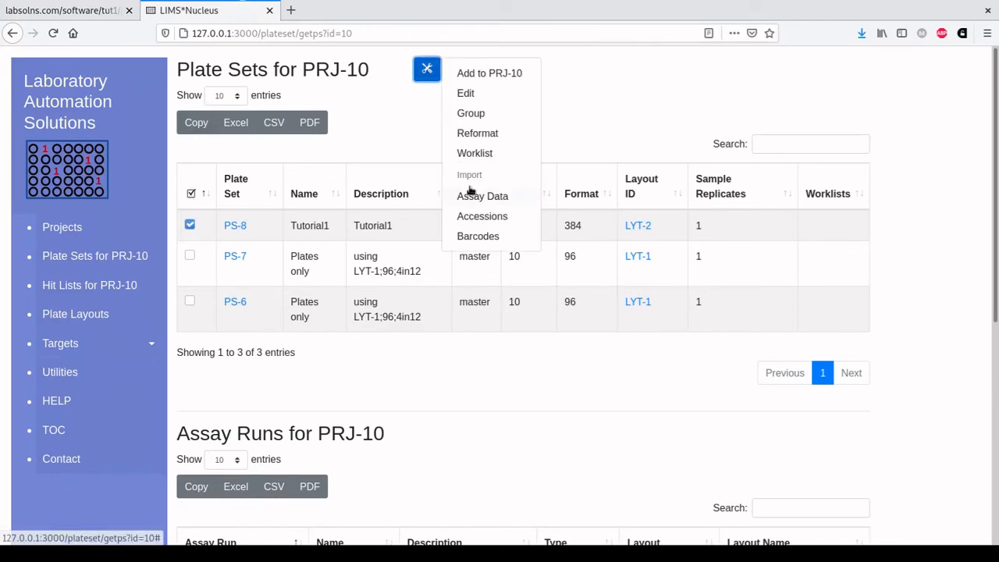
left_click(472, 219)
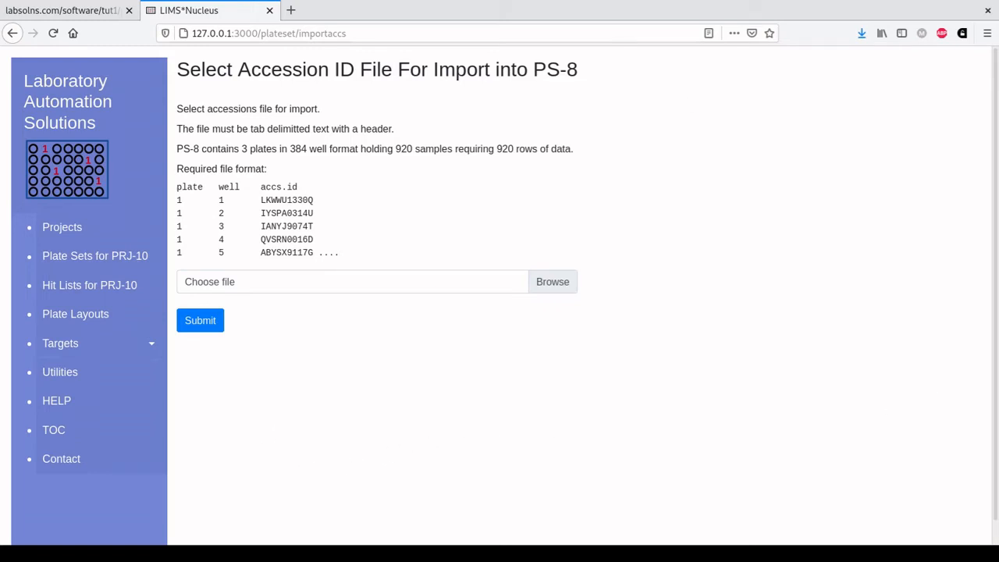
left_click(862, 18)
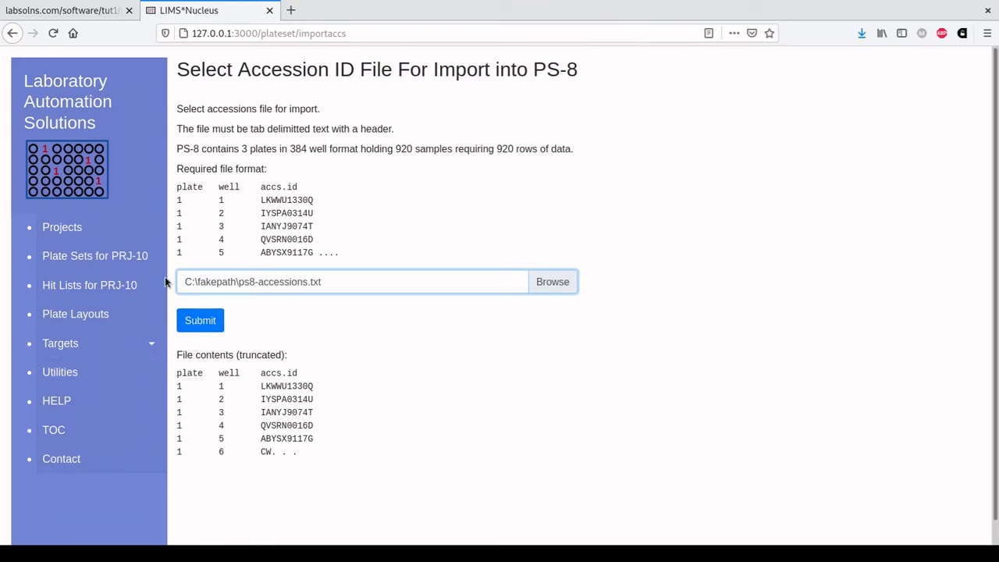
- Open plate set PS-8 from the PRJ-10 plate sets and inspect the wells of plate PLT-30
left_click(112, 261)
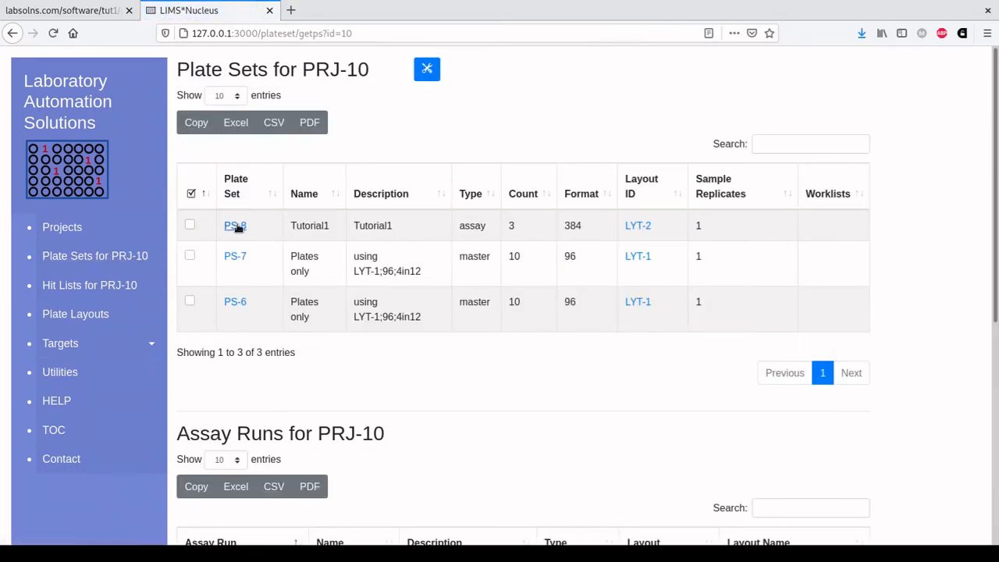
left_click(235, 225)
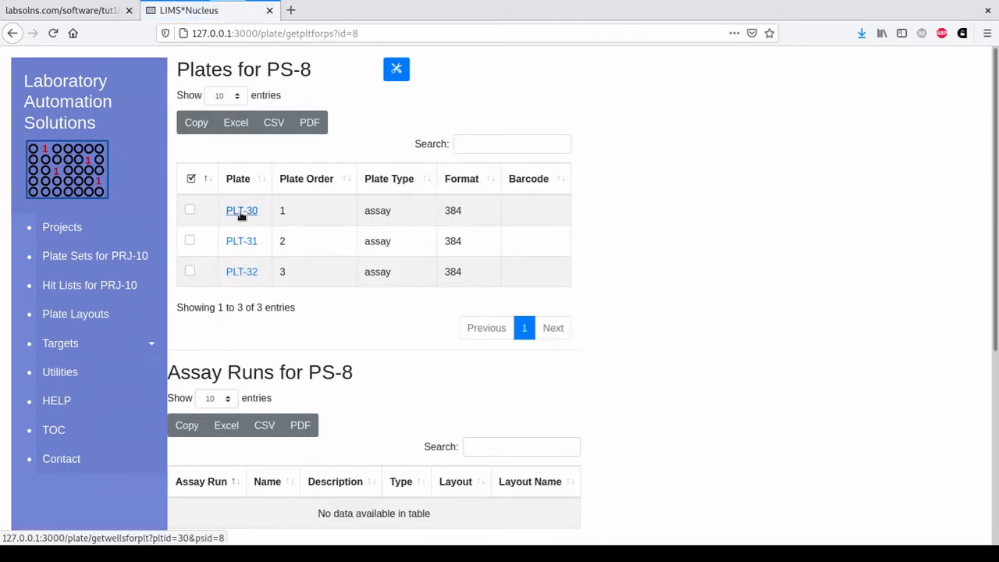
left_click(241, 213)
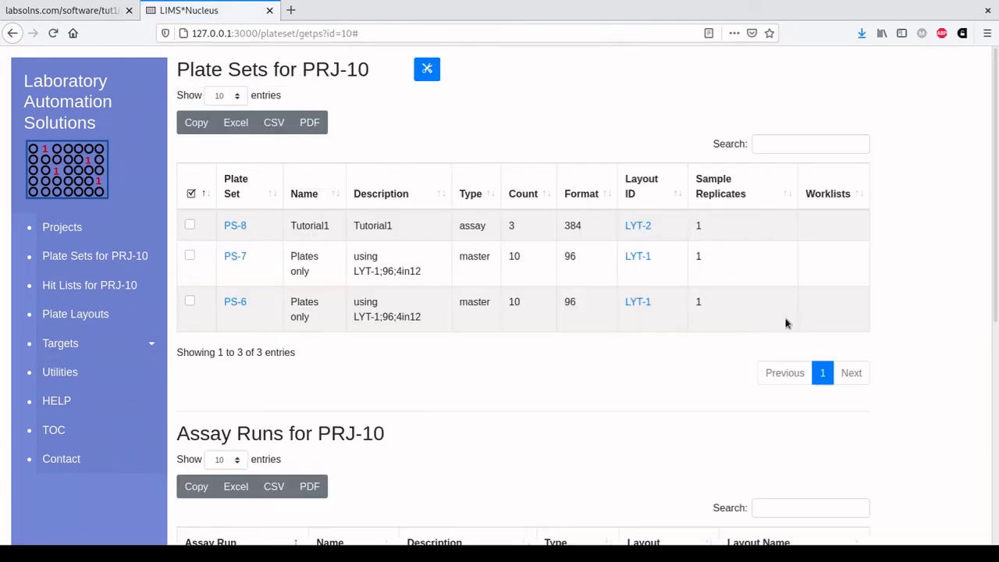
- Import the plate barcodes for plate set PS-8 from the file ps8-barcodes.txt
left_click(189, 225)
left_click(425, 68)
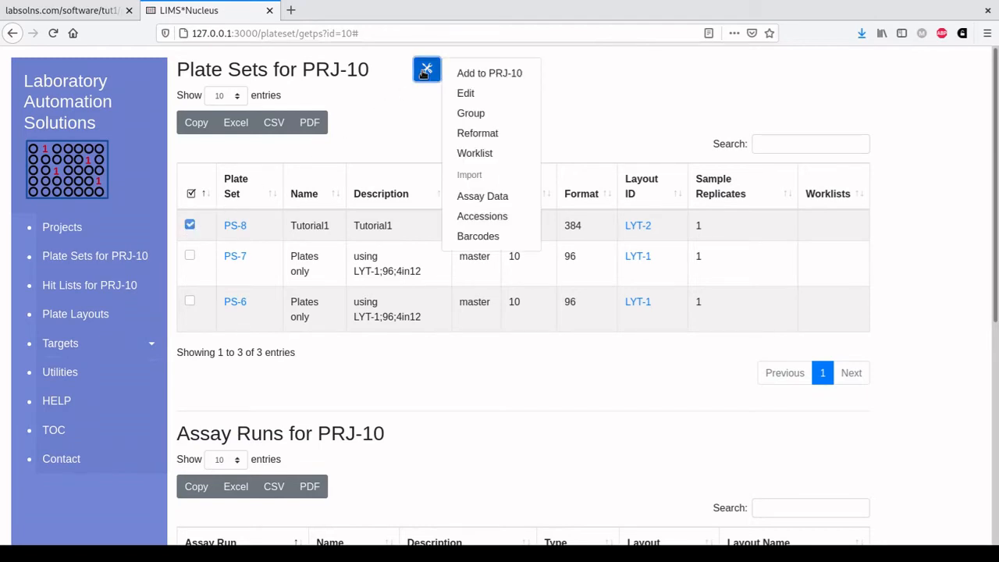
left_click(480, 237)
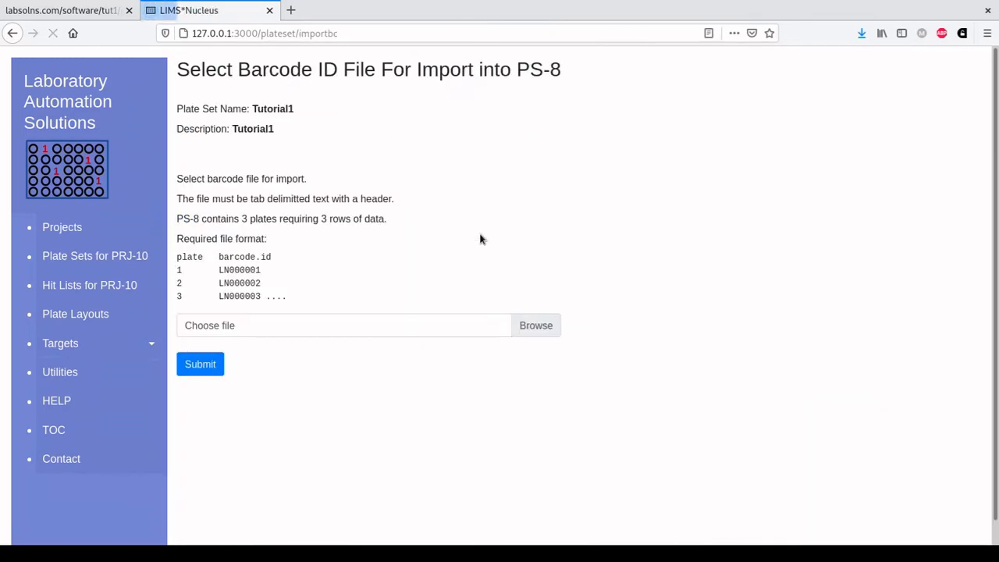
left_click(530, 329)
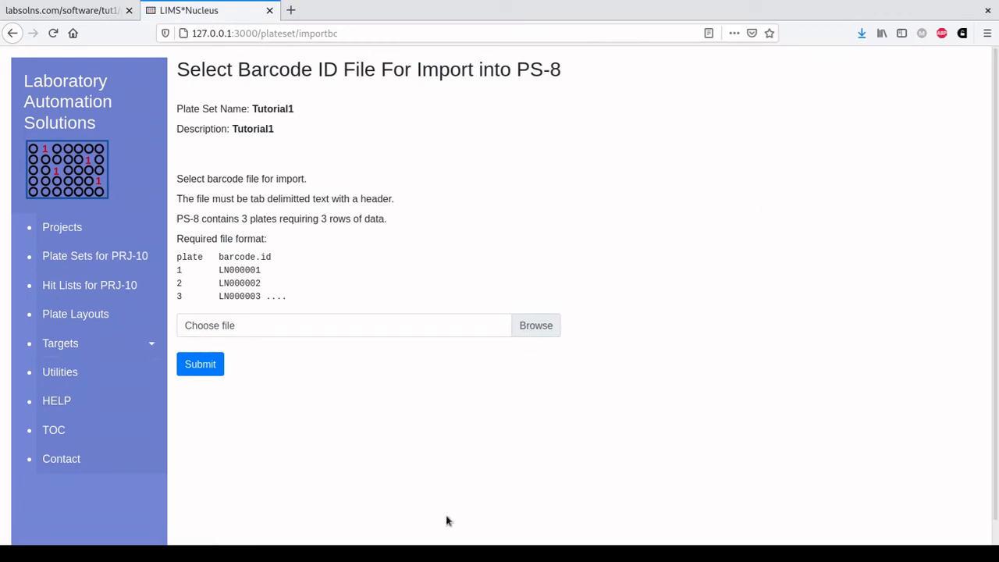
left_click(863, 18)
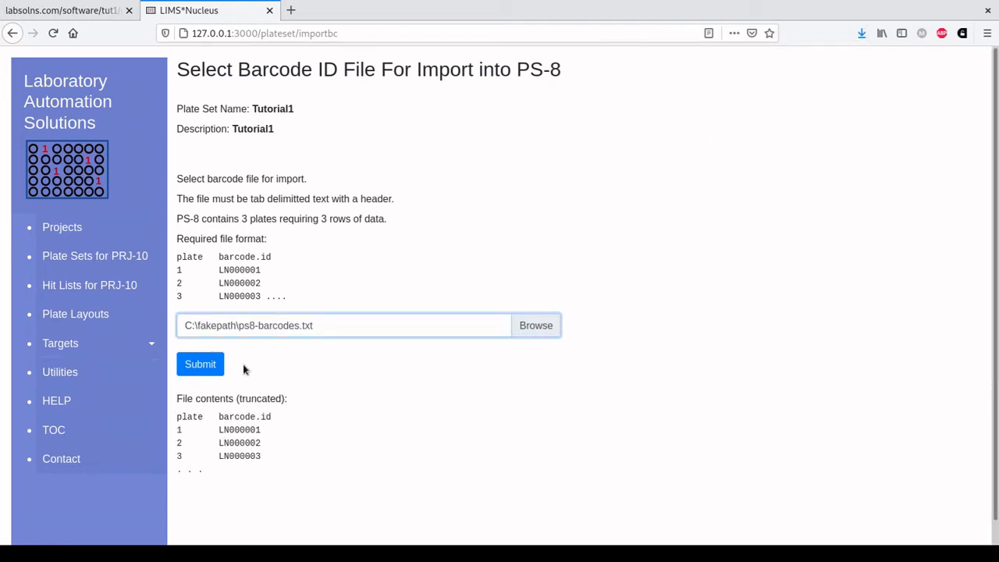
left_click(207, 365)
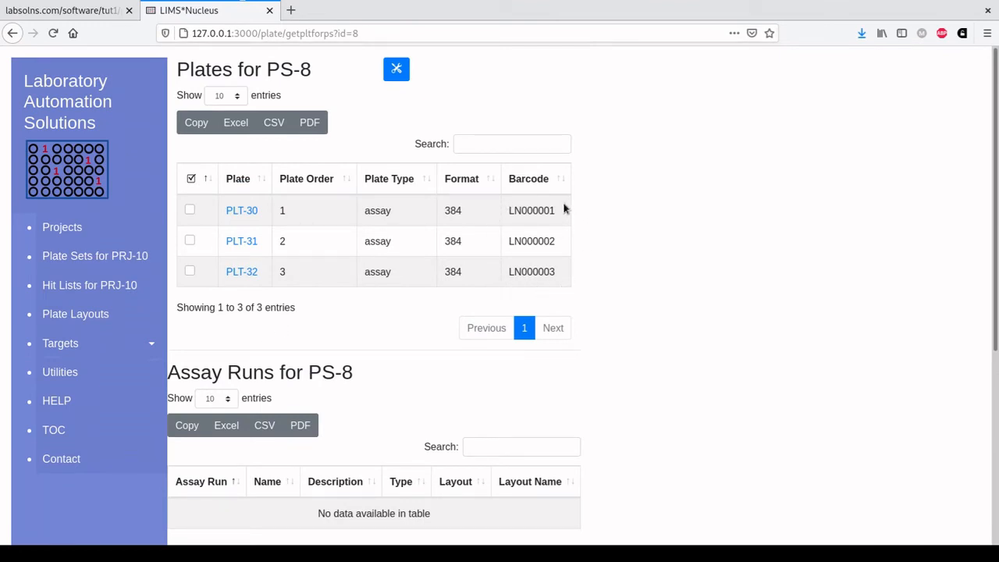
- List all wells of plate set PS-7 without controls and export the table to Excel
key("alt+Left")
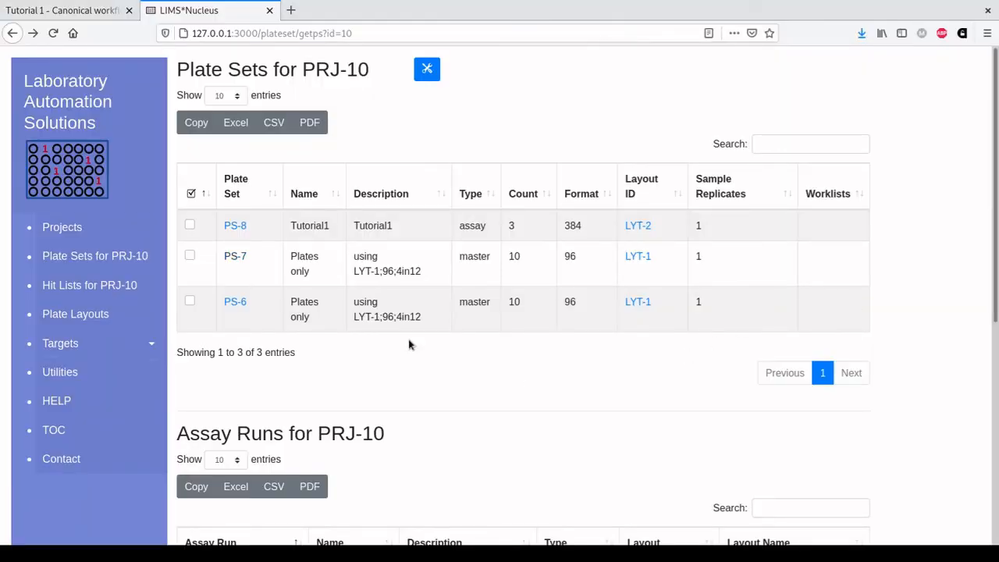
left_click(234, 256)
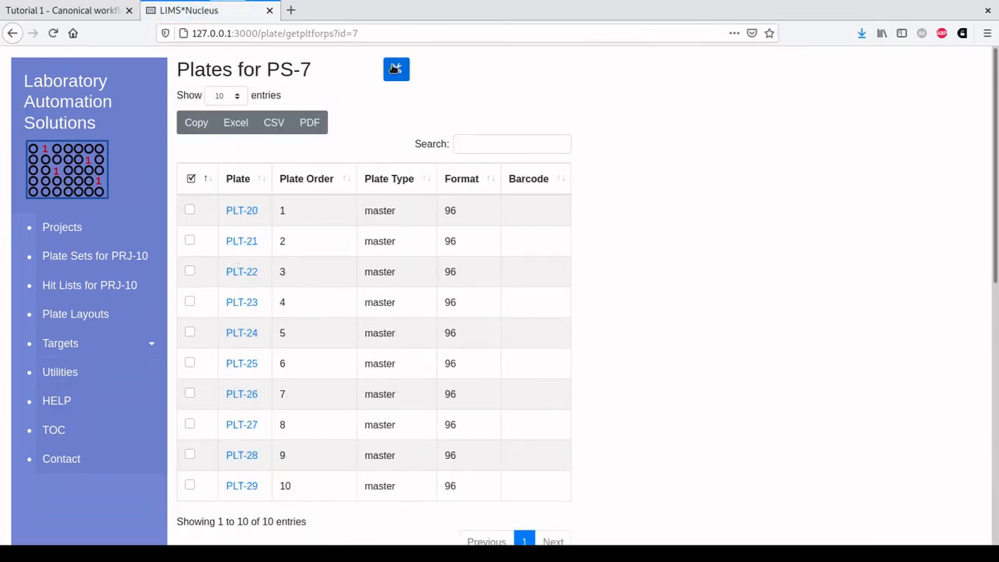
left_click(394, 69)
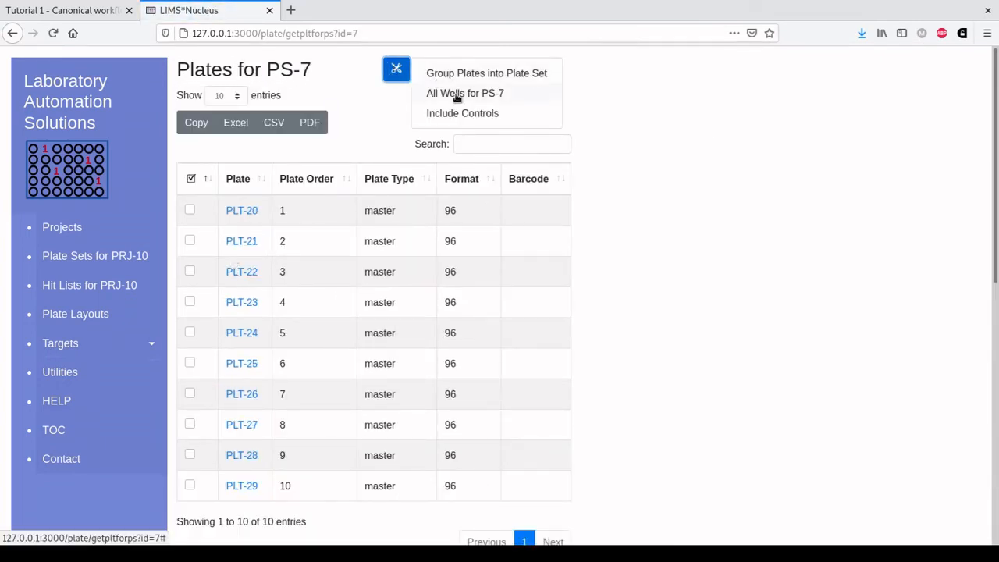
left_click(457, 94)
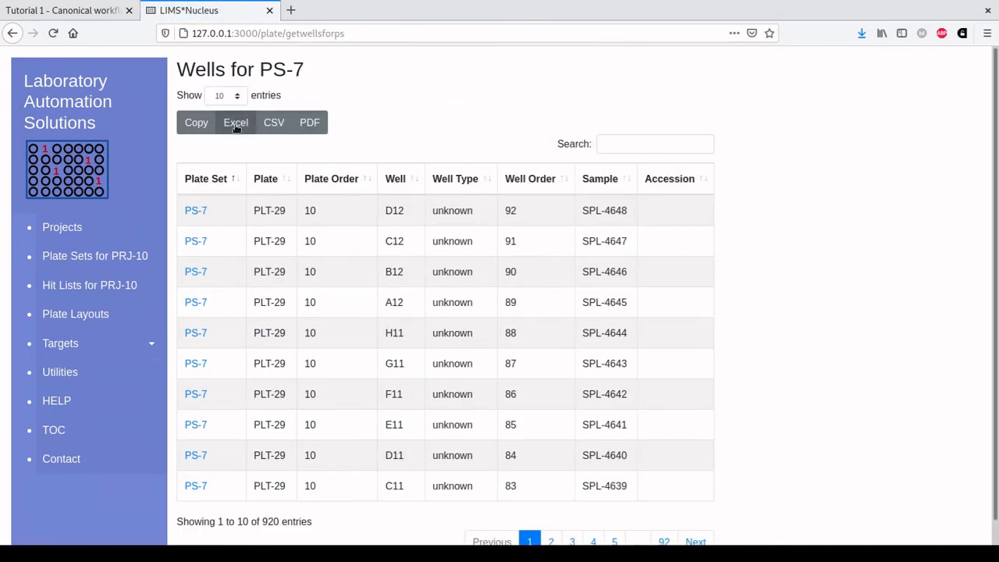
left_click(236, 123)
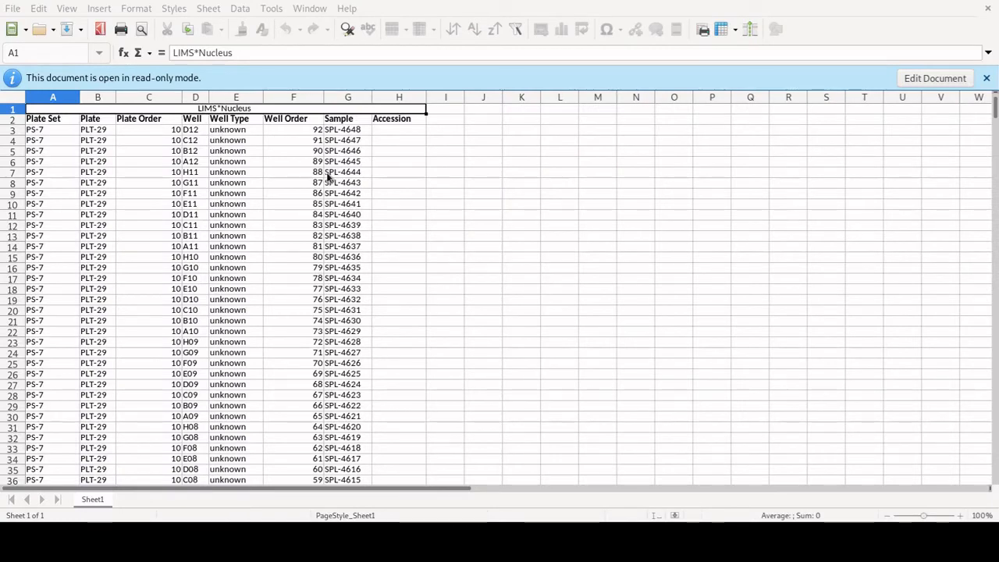
- Examine the Plate Order, Well Order and Accession columns in the exported PS-7 spreadsheet
left_click(129, 124)
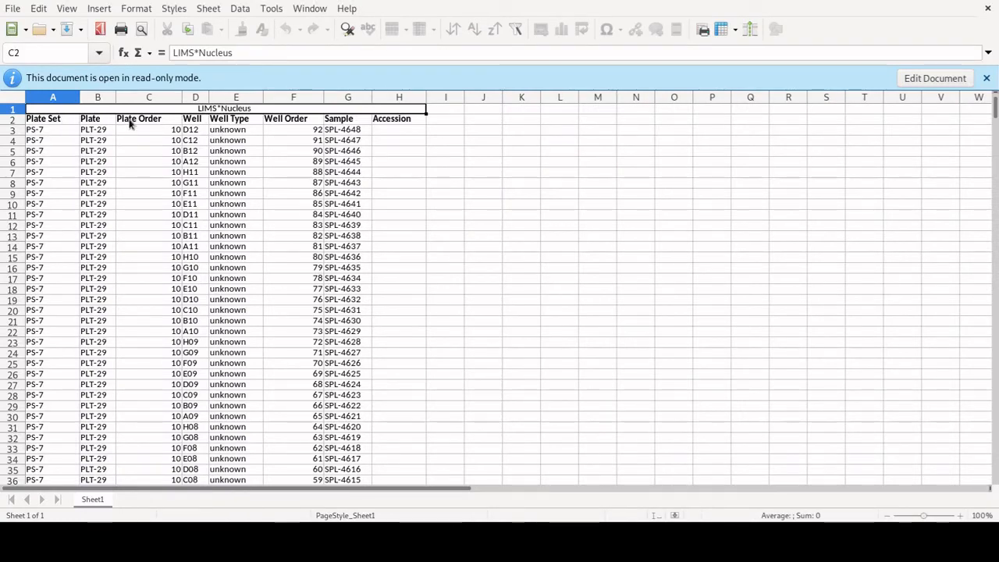
left_click(288, 122)
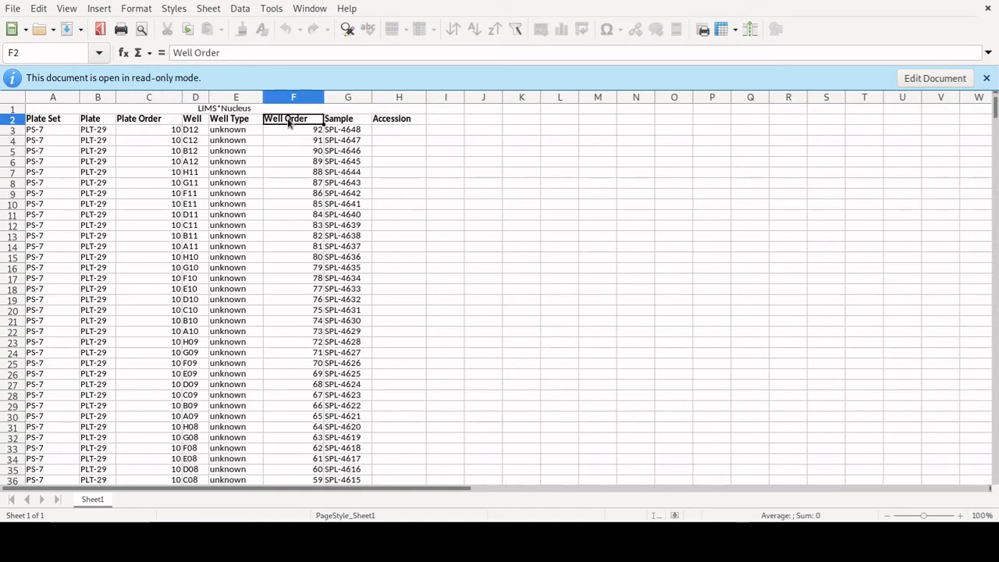
left_click(394, 123)
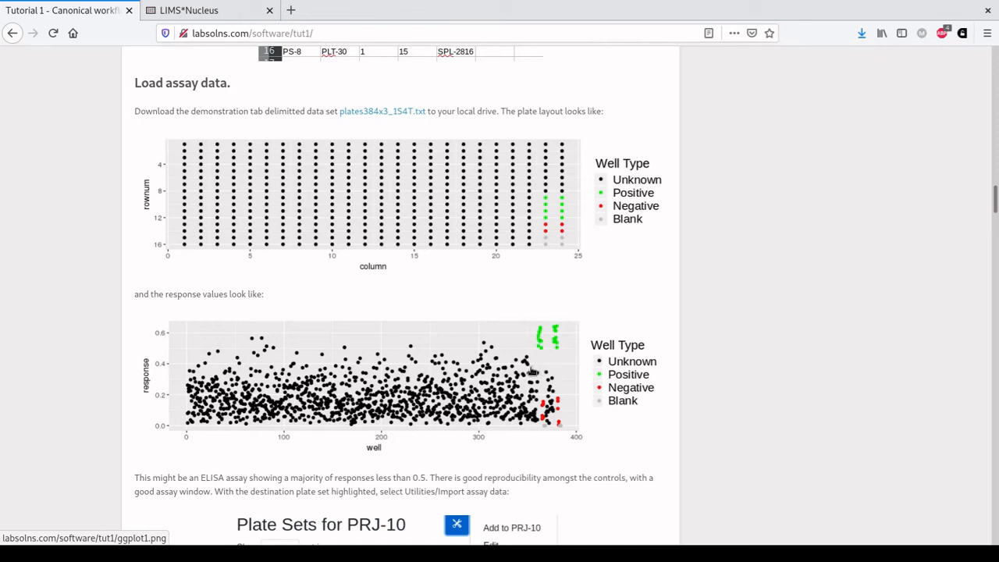
- In LIMS*Nucleus, start an assay data import for plate set PS-8 and submit plates384x3_1S4T.txt as the data file
left_click(227, 10)
left_click(190, 225)
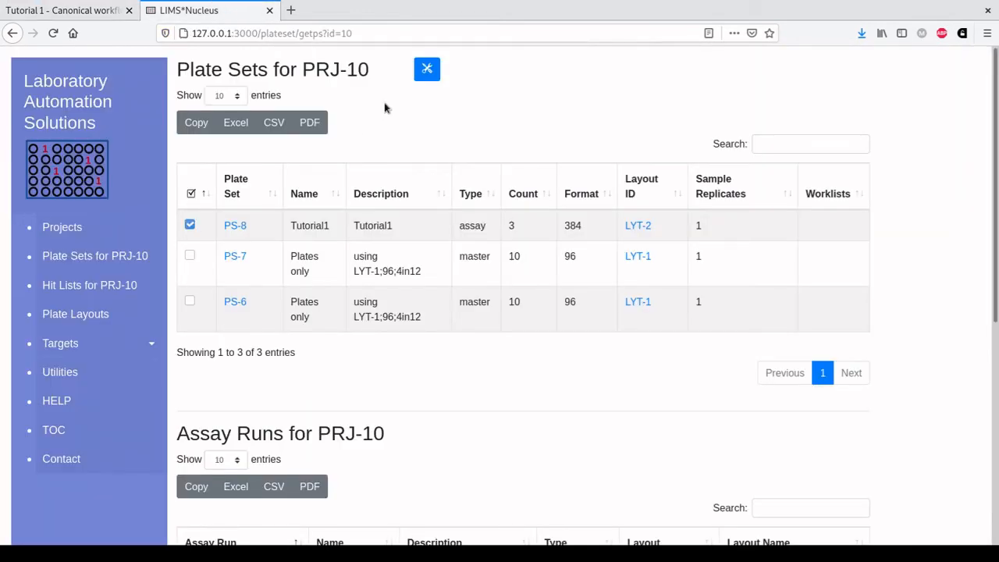
left_click(436, 77)
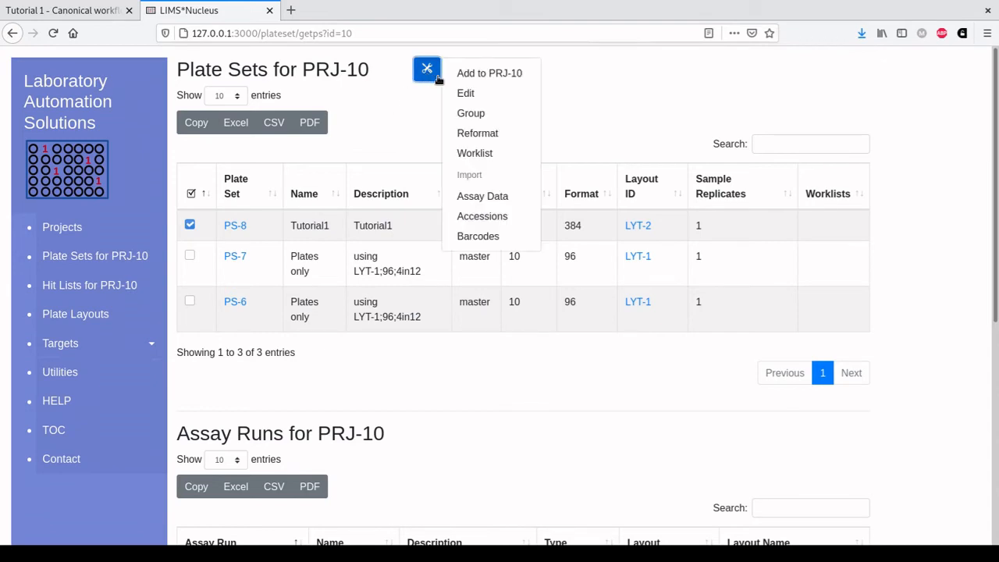
left_click(506, 200)
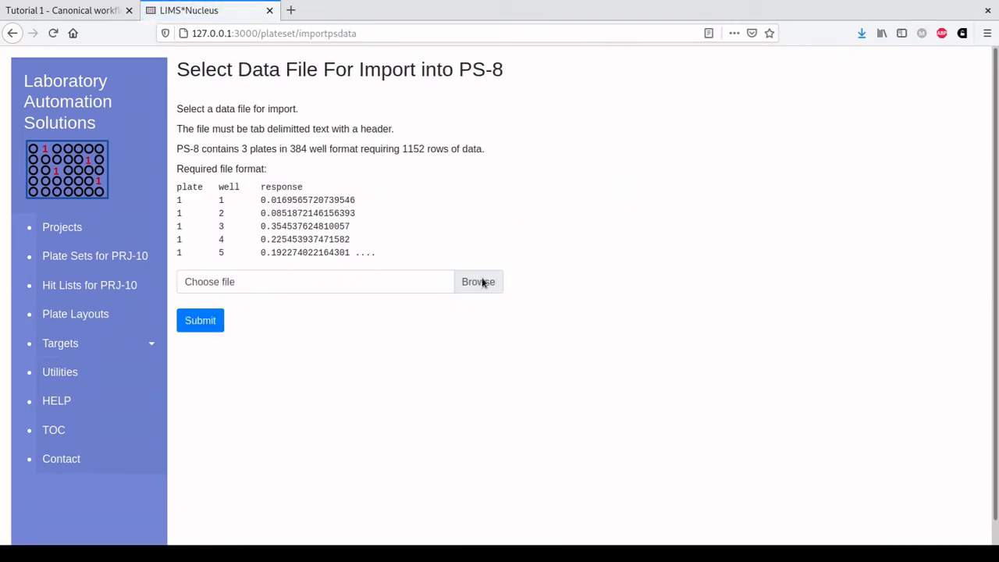
left_click(483, 283)
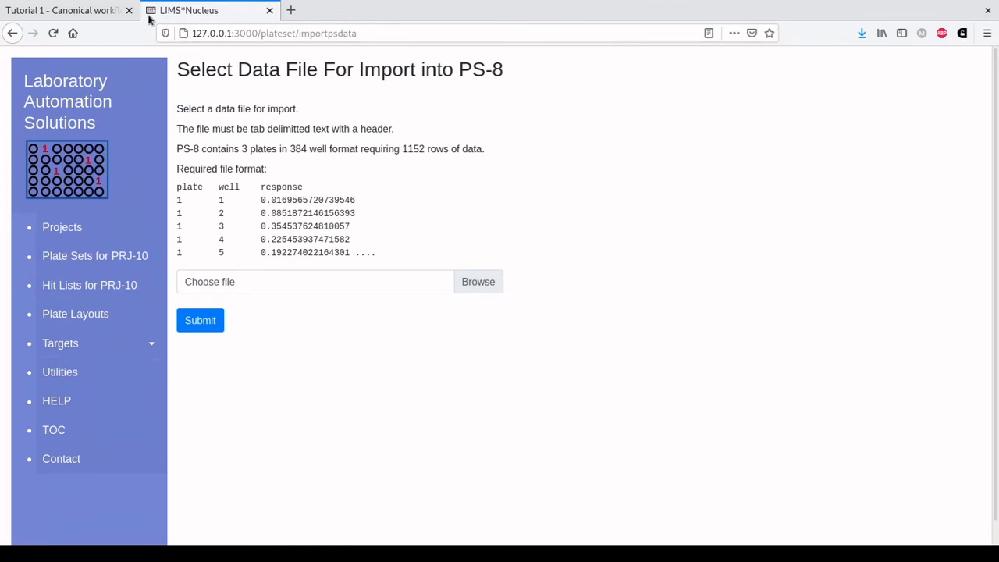
left_click(680, 273)
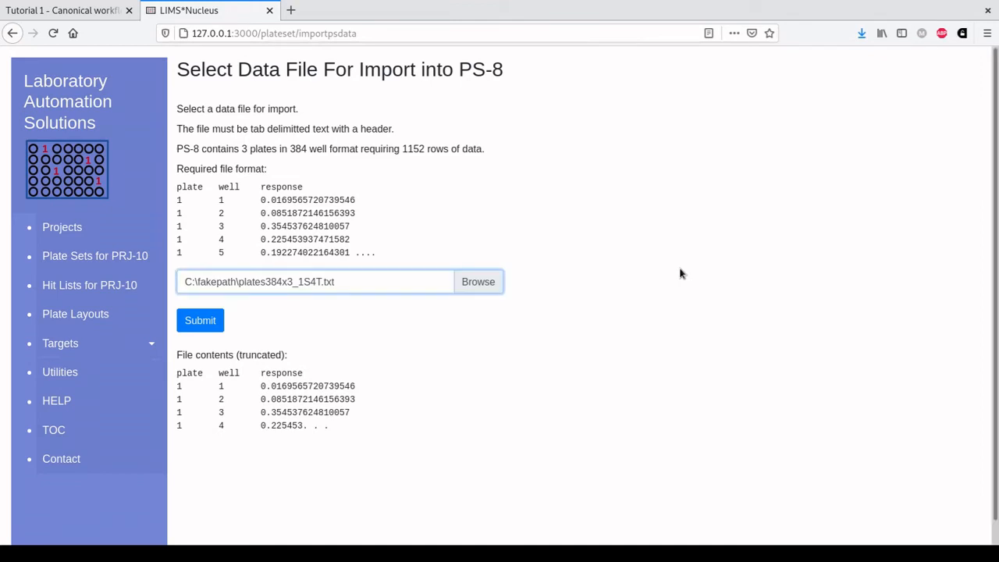
left_click(200, 323)
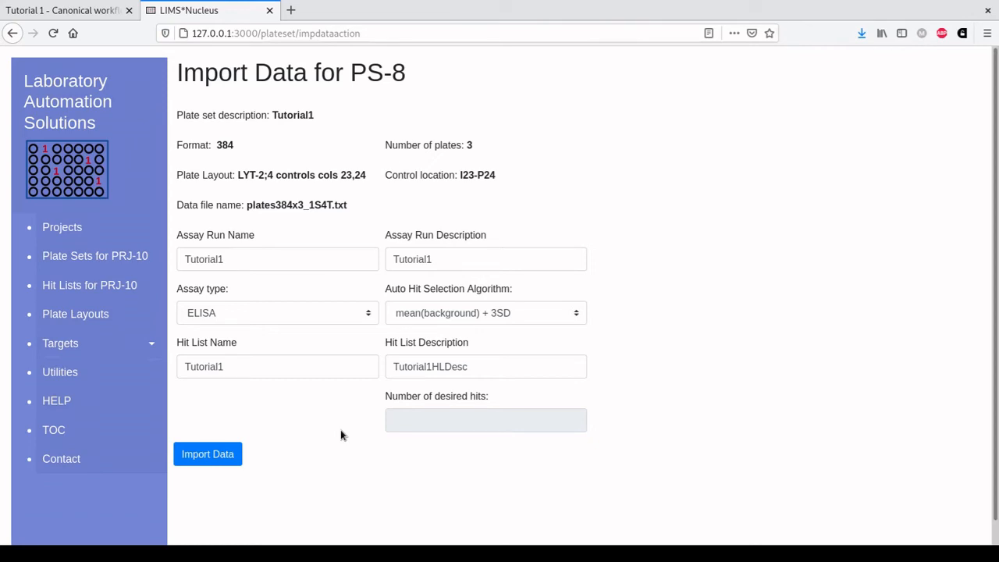
- Try Top N as the auto hit selection algorithm and restore mean(background) + 3SD
left_click(400, 312)
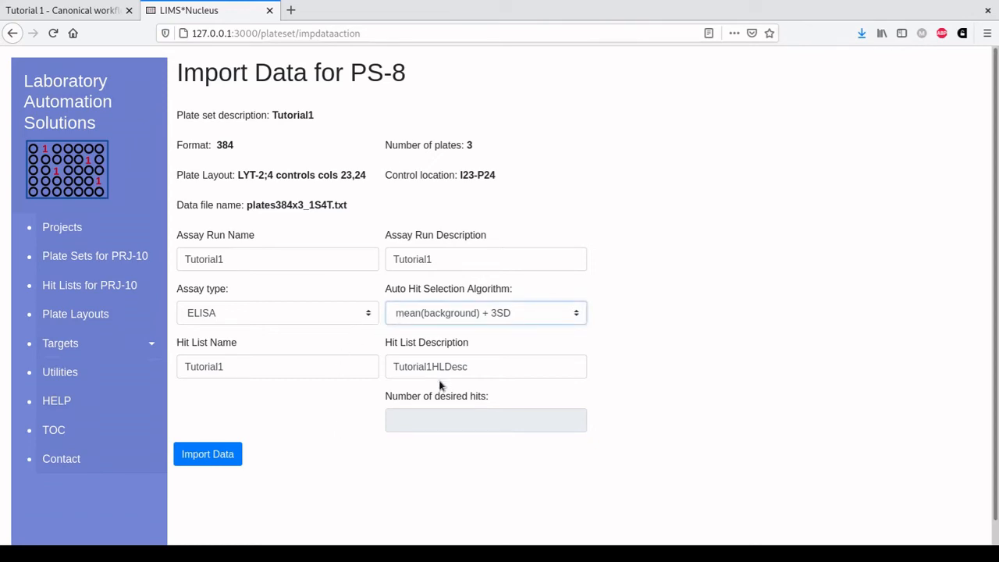
left_click(421, 357)
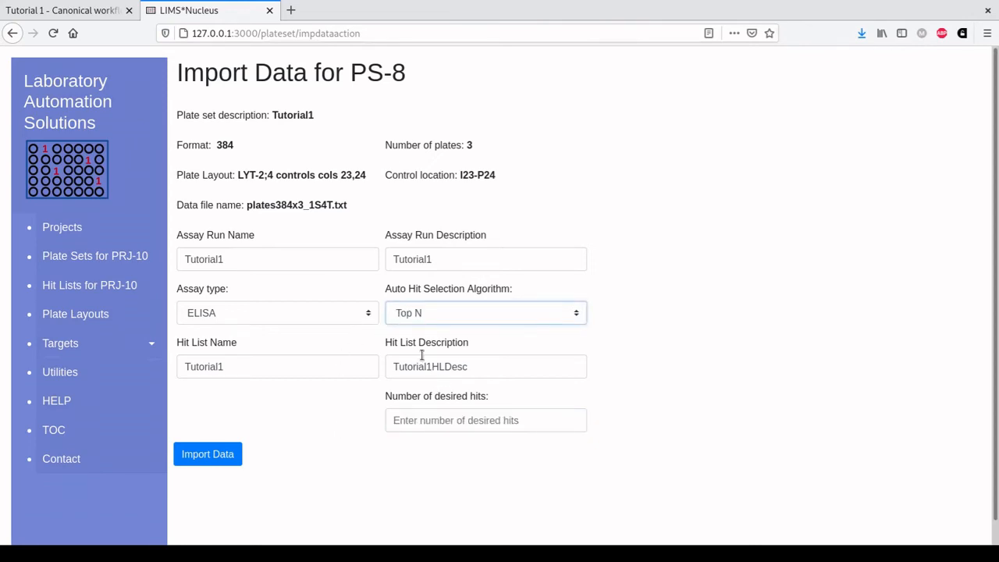
left_click(439, 421)
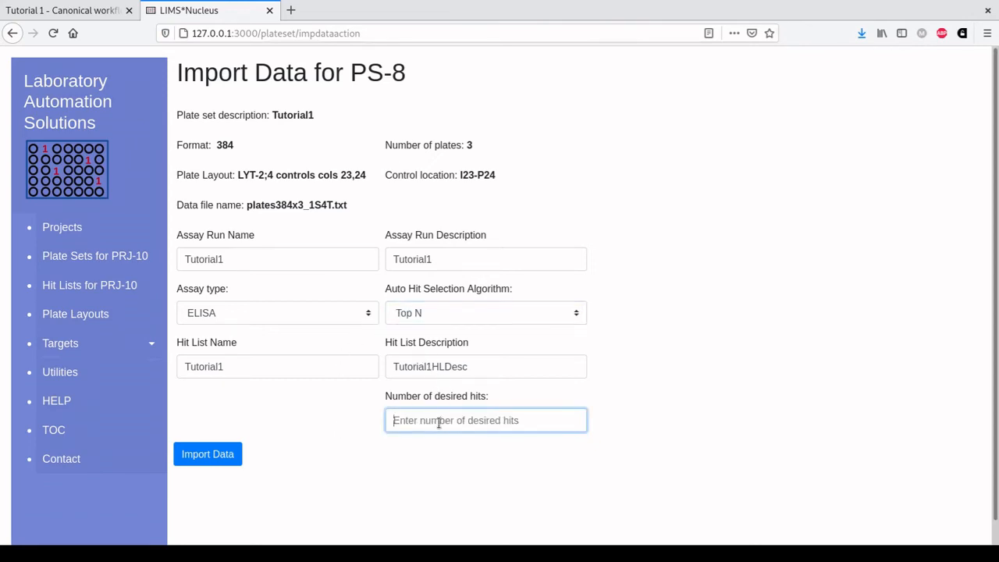
left_click(435, 315)
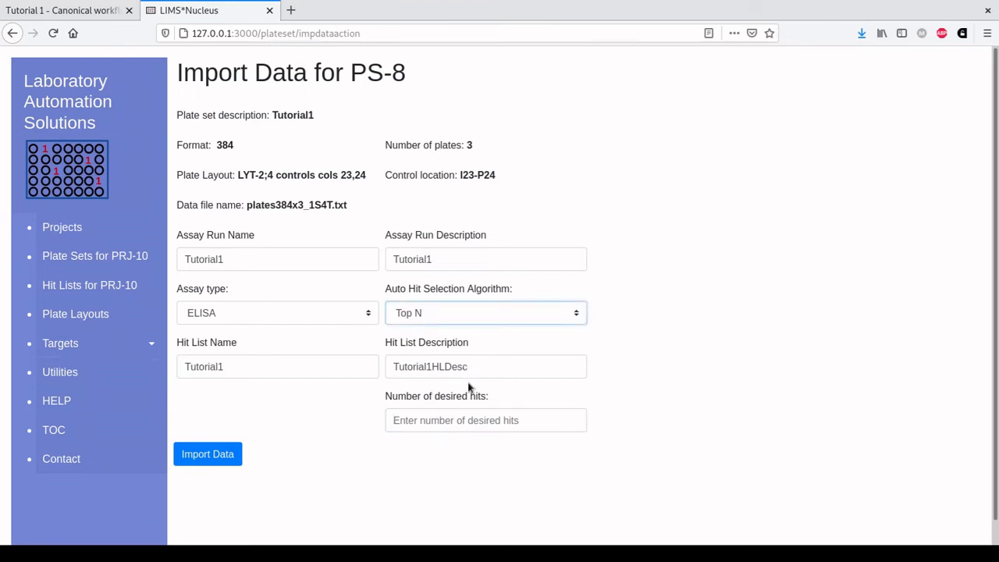
key("Up")
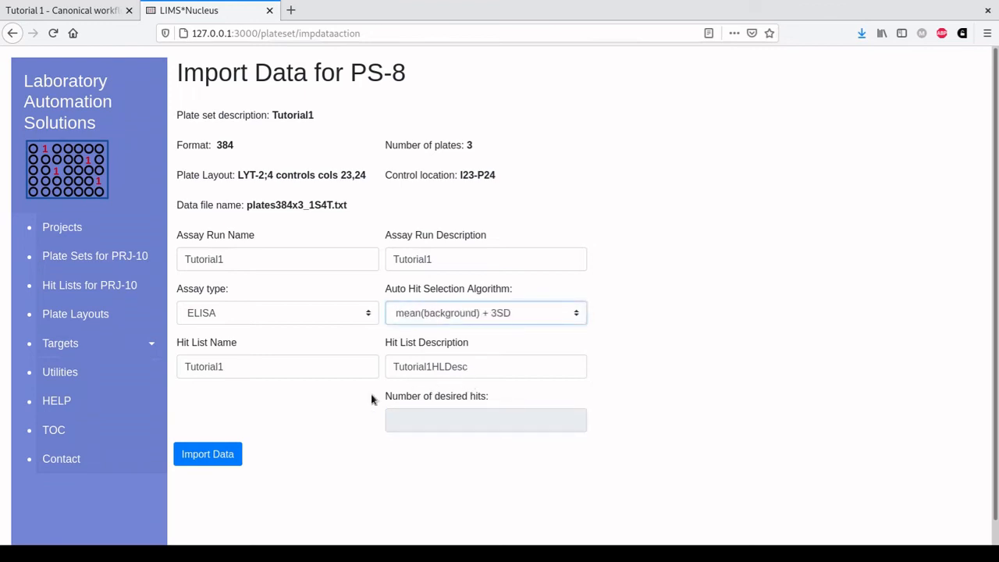
- Import the PS-8 data as ELISA assay run Tutorial1 and open that run to examine its response plot and hit lists
left_click(208, 460)
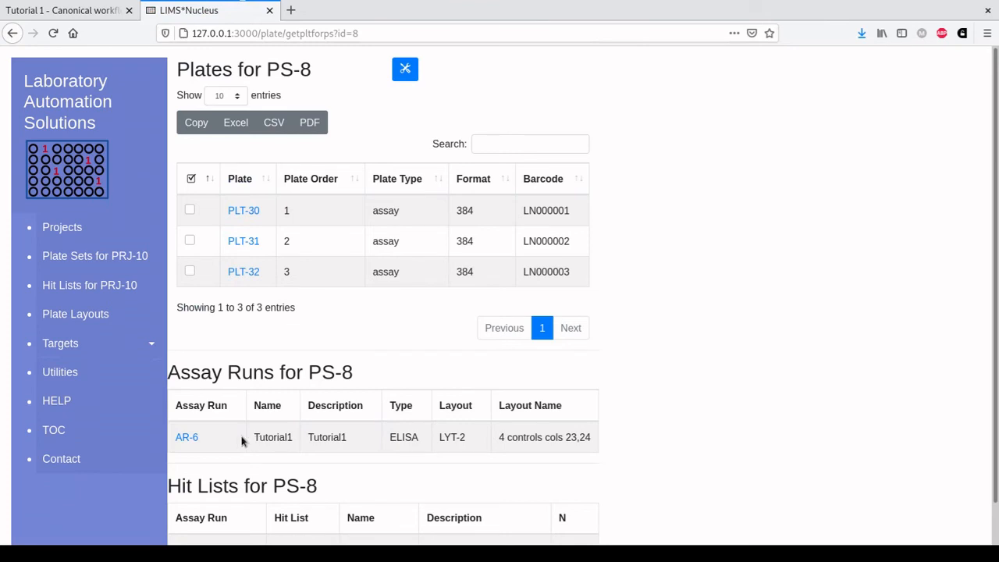
left_click(185, 437)
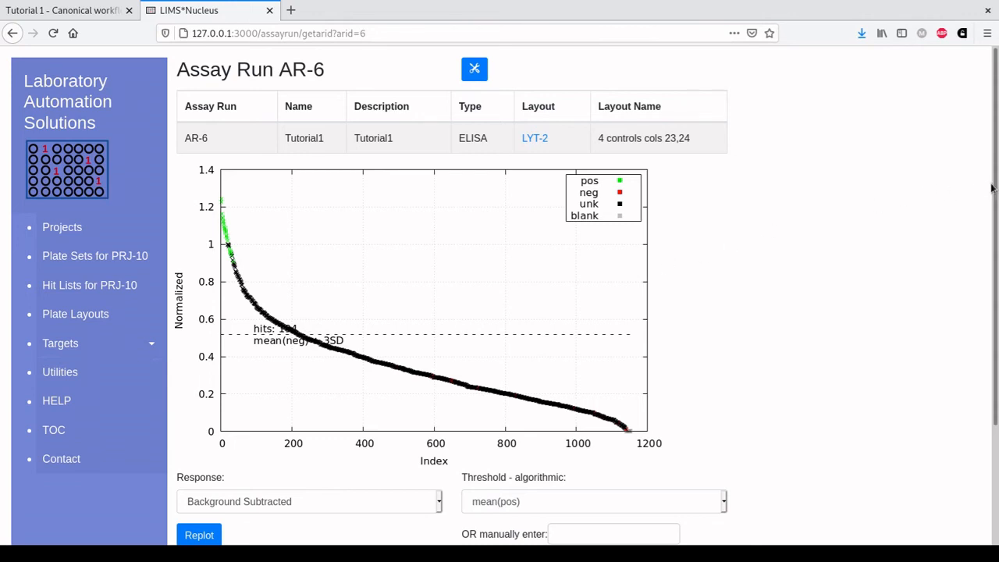
scroll(997, 188, "down", 3)
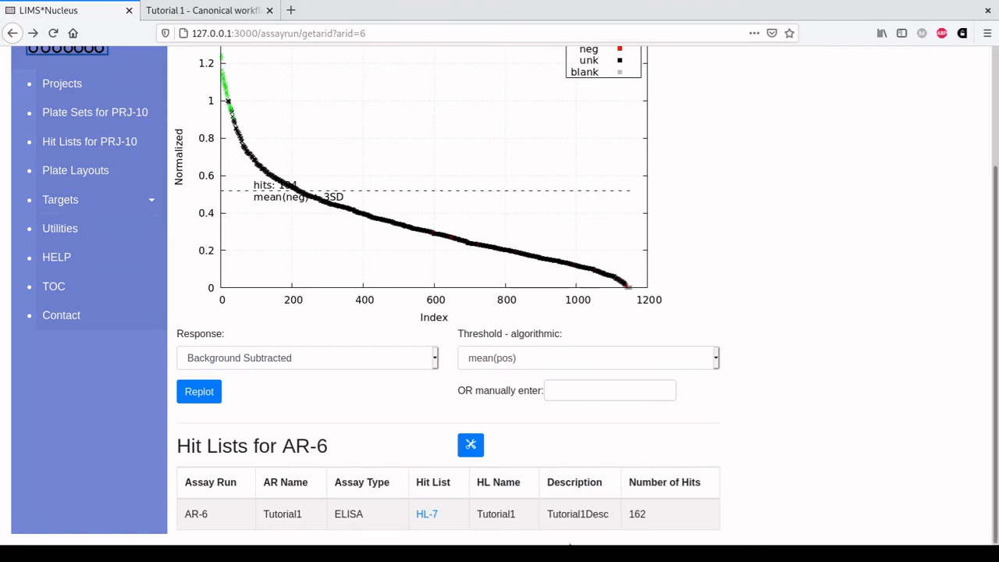
- Open hit list HL-7 and examine its hits, their accessions and the hit availability by plate set
left_click(427, 514)
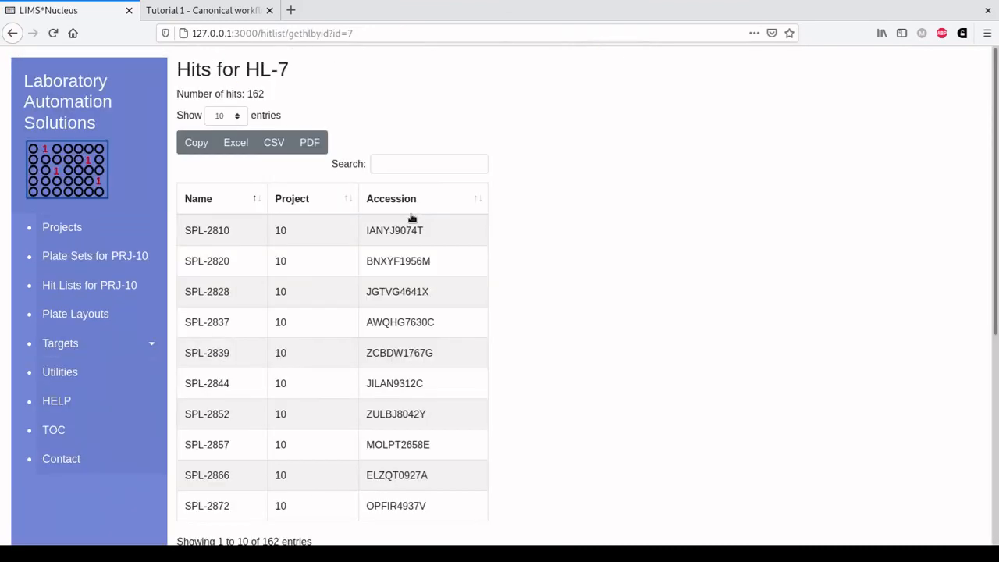
scroll(972, 244, "down", 3)
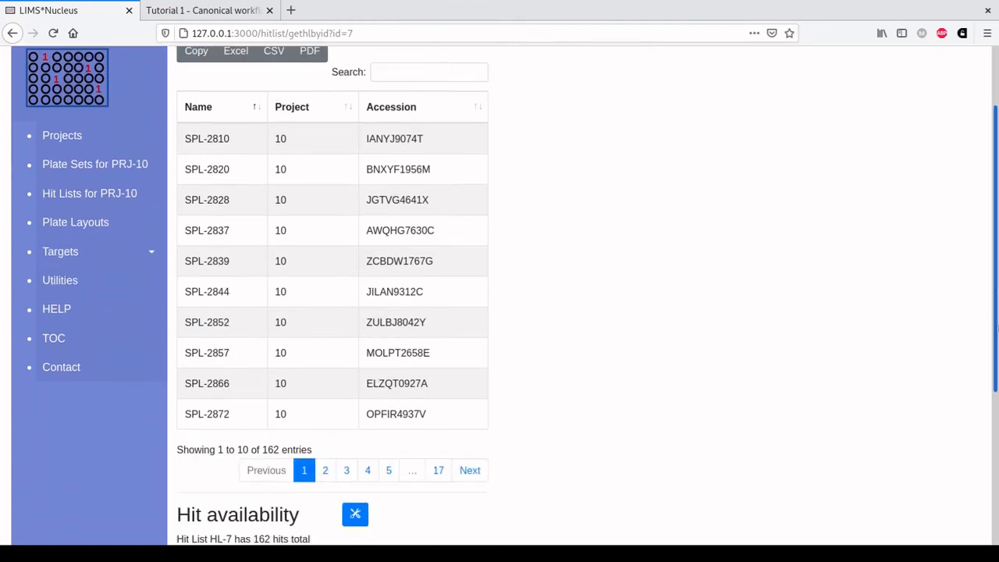
scroll(807, 476, "down", 5)
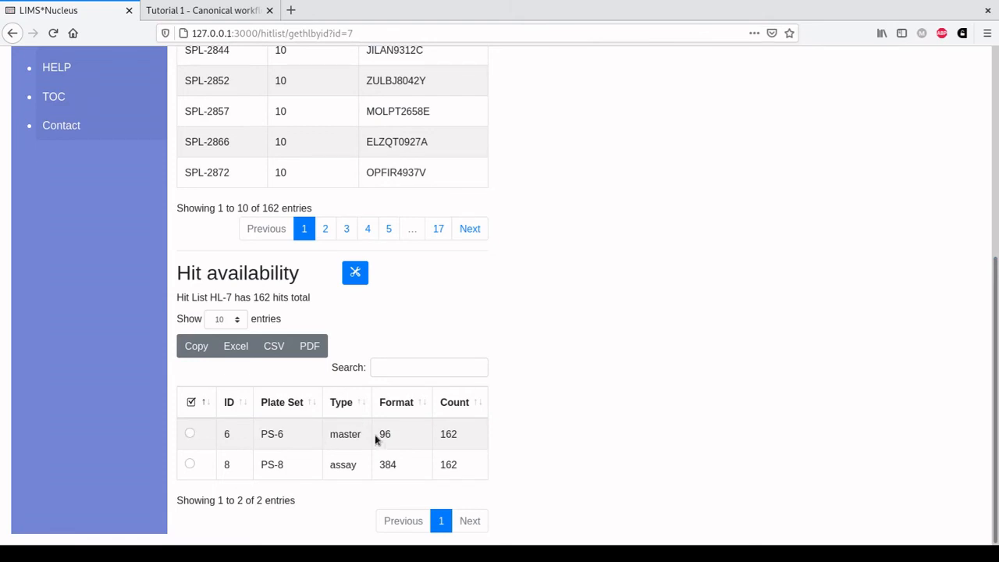
- Start rearraying hit list HL-7 from master plate set PS-6 into a 96-well rearray plate set named Tutorial1 rearray
left_click(191, 434)
left_click(353, 277)
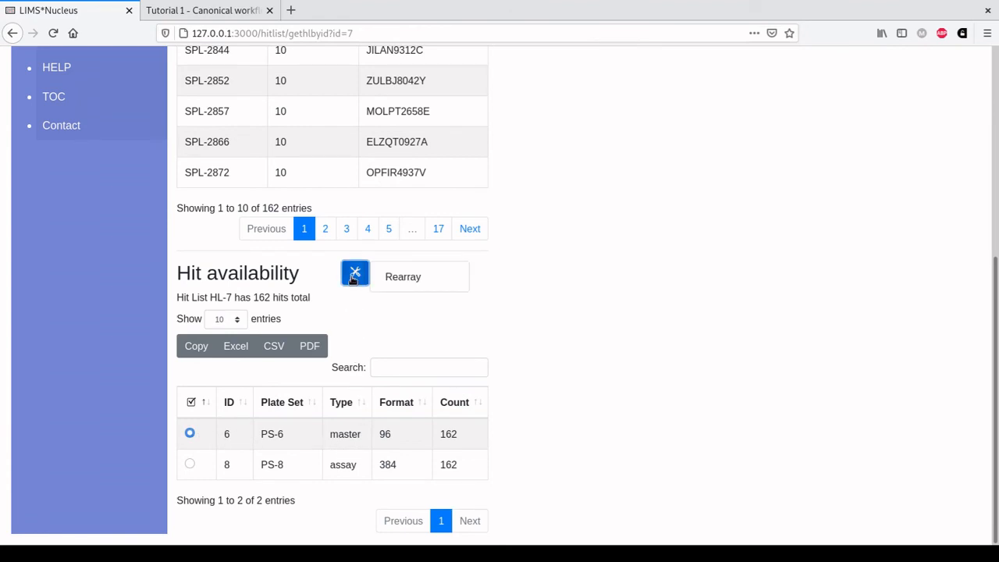
left_click(402, 277)
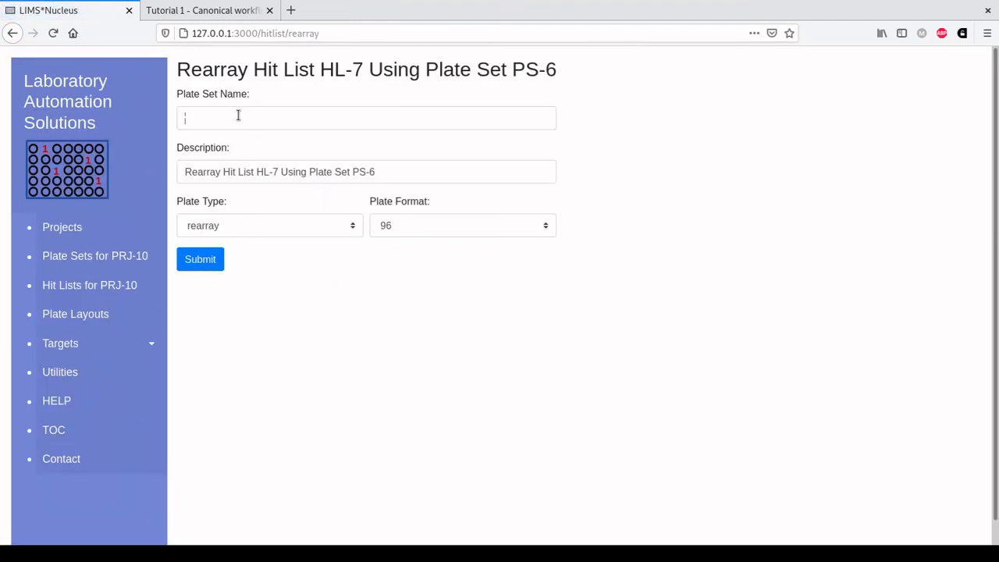
left_click(238, 115)
type("Tutorial1 rearray")
left_click(607, 318)
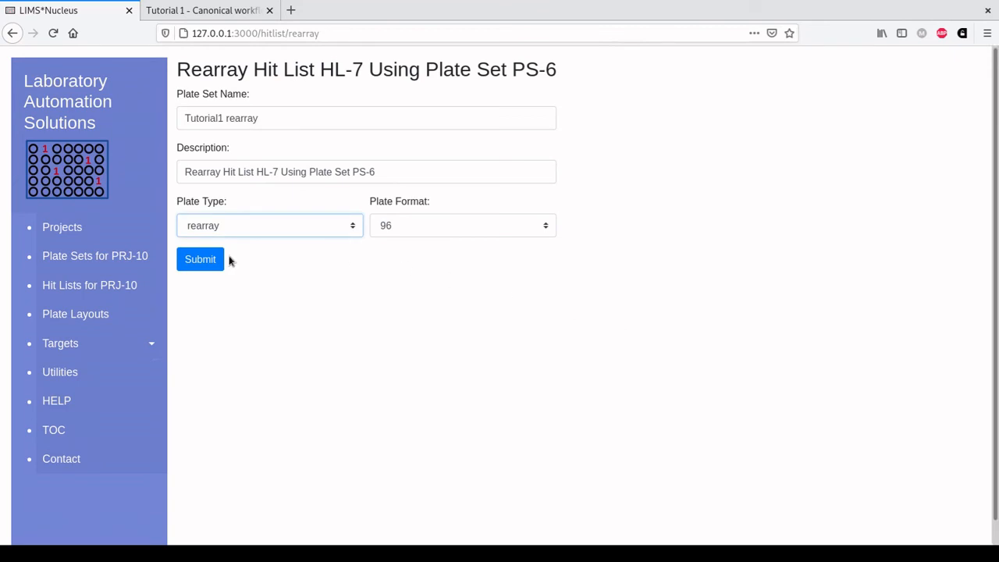
- Submit the rearray details and create the plate set with sample layout LYT-1
left_click(202, 261)
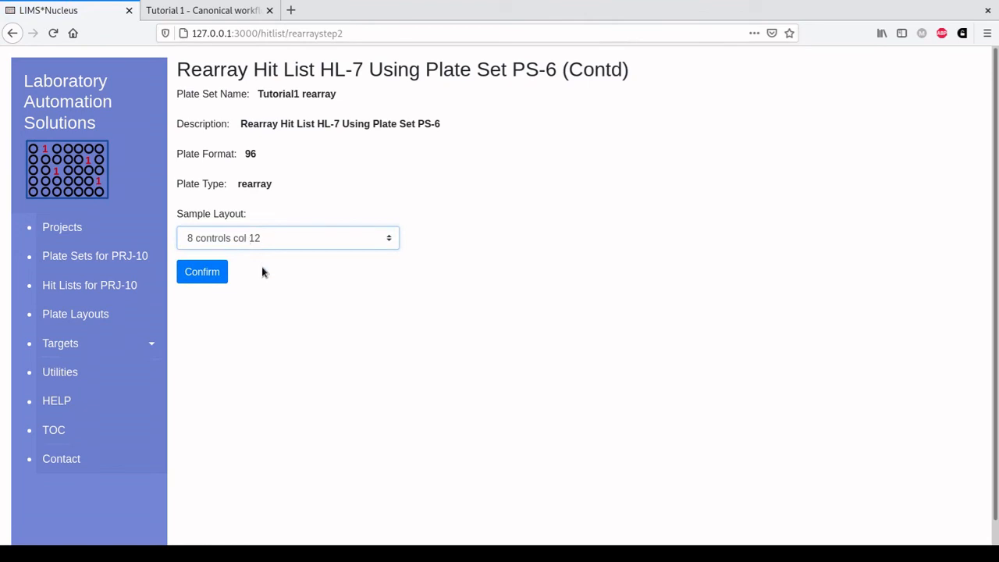
key("Up")
left_click(211, 274)
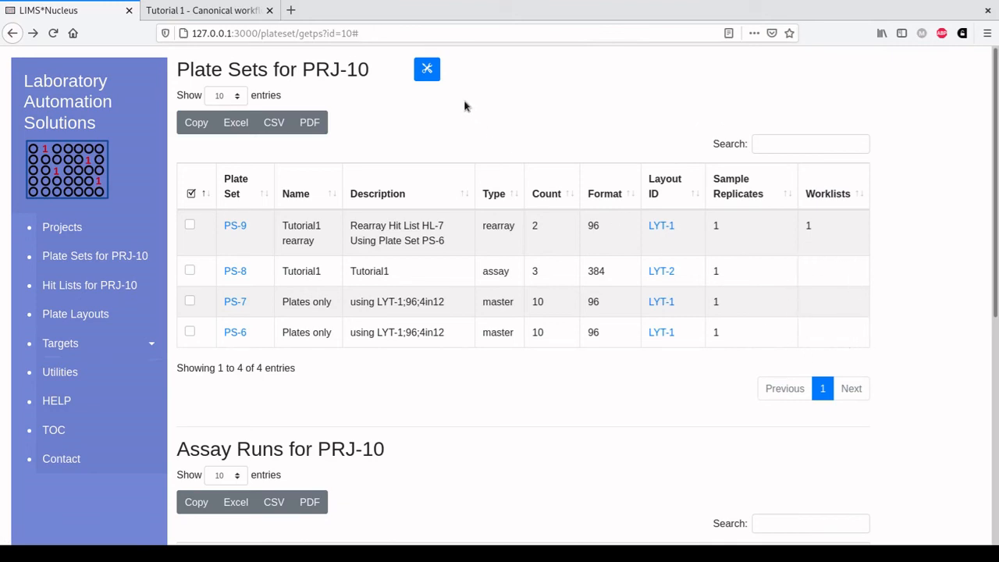
left_click(437, 77)
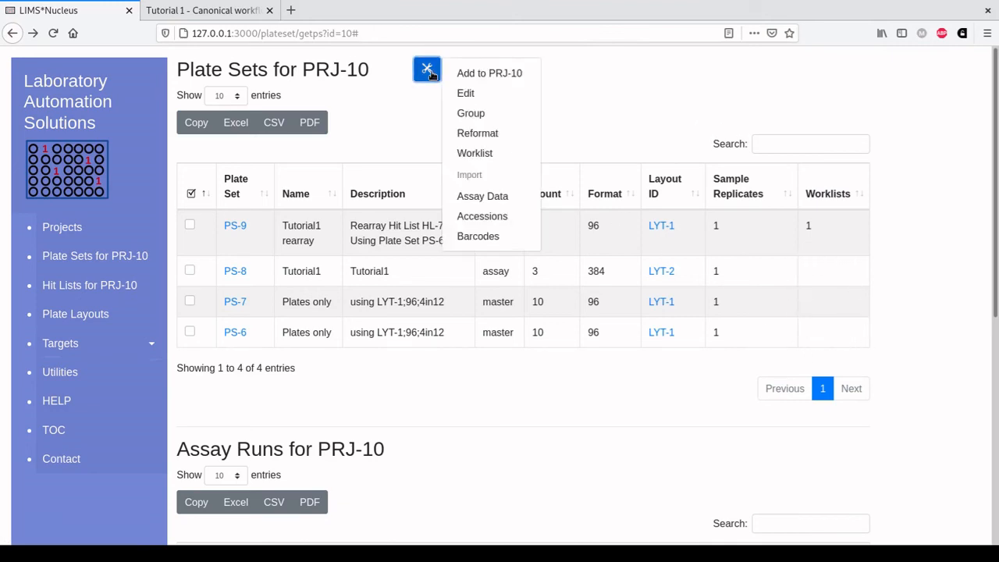
left_click(473, 75)
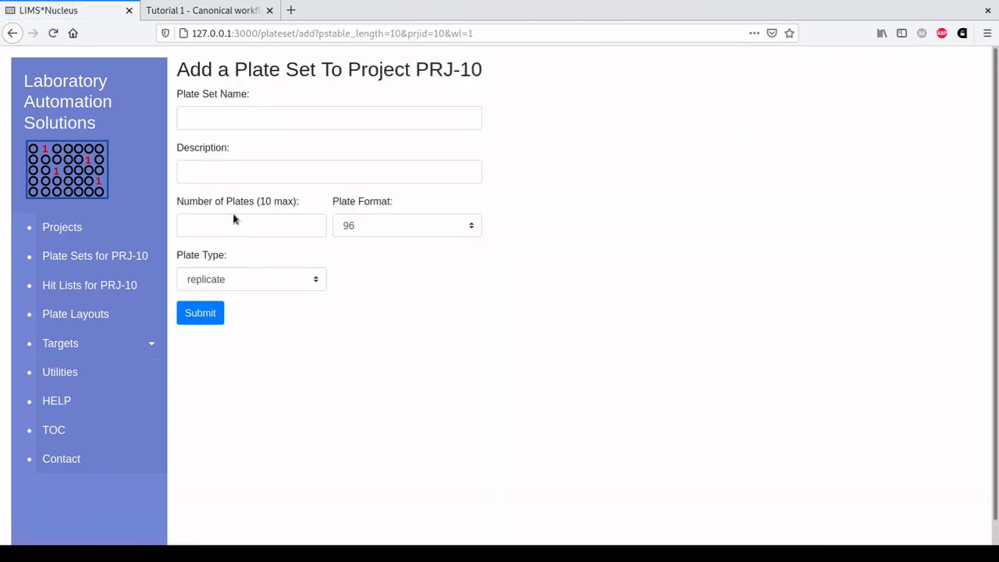
left_click(11, 34)
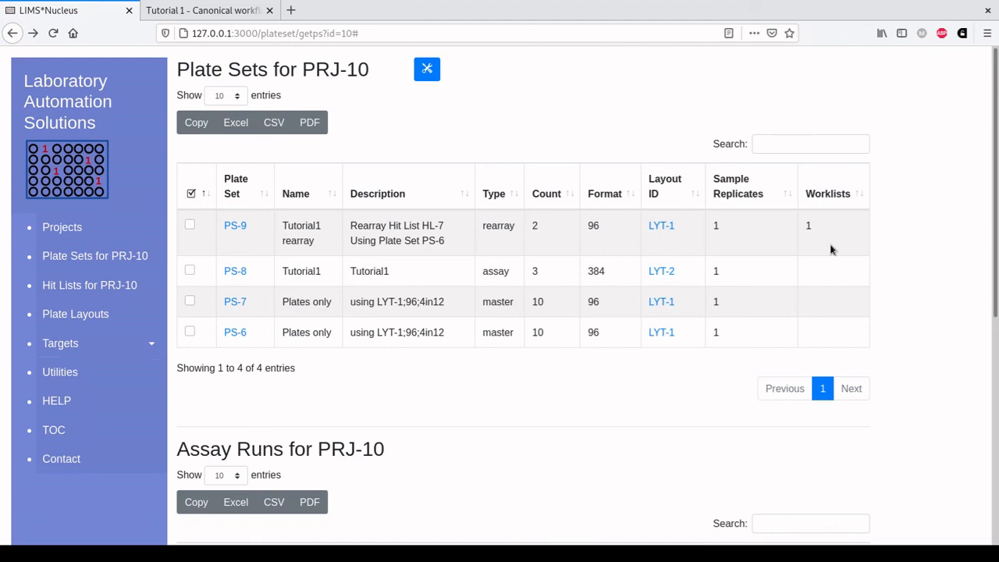
- Open the worklist for the rearray plate set PS-9
left_click(190, 225)
left_click(428, 70)
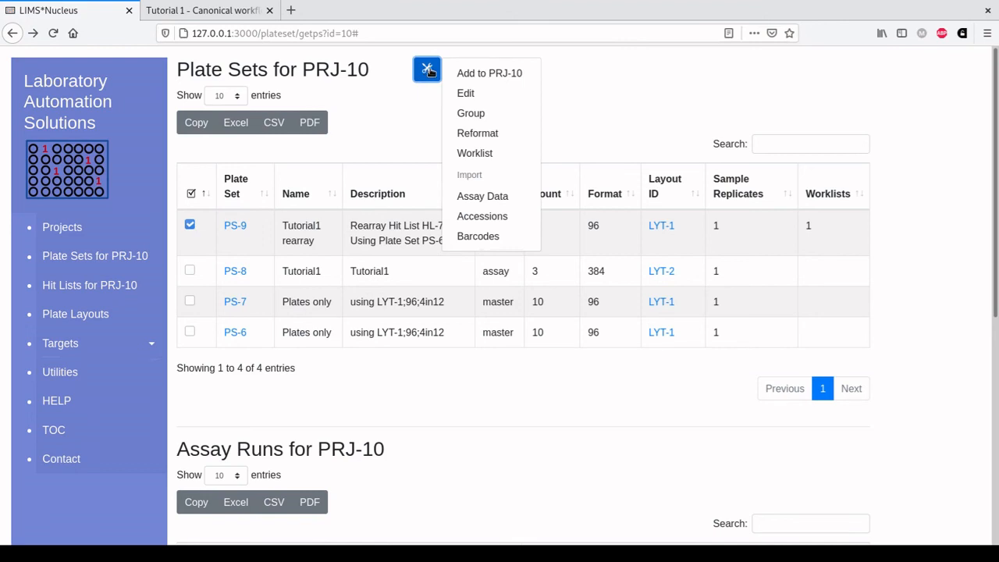
left_click(478, 153)
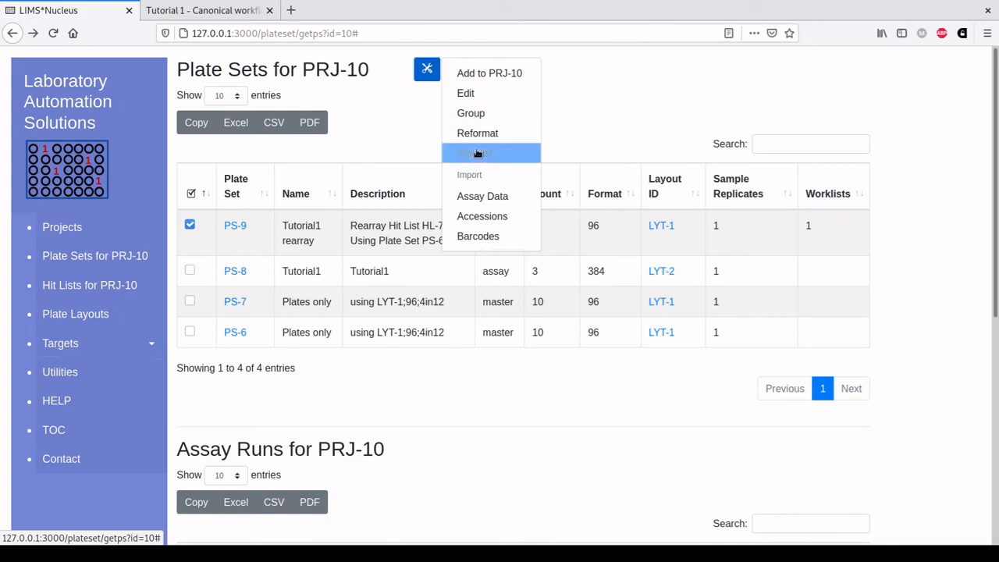